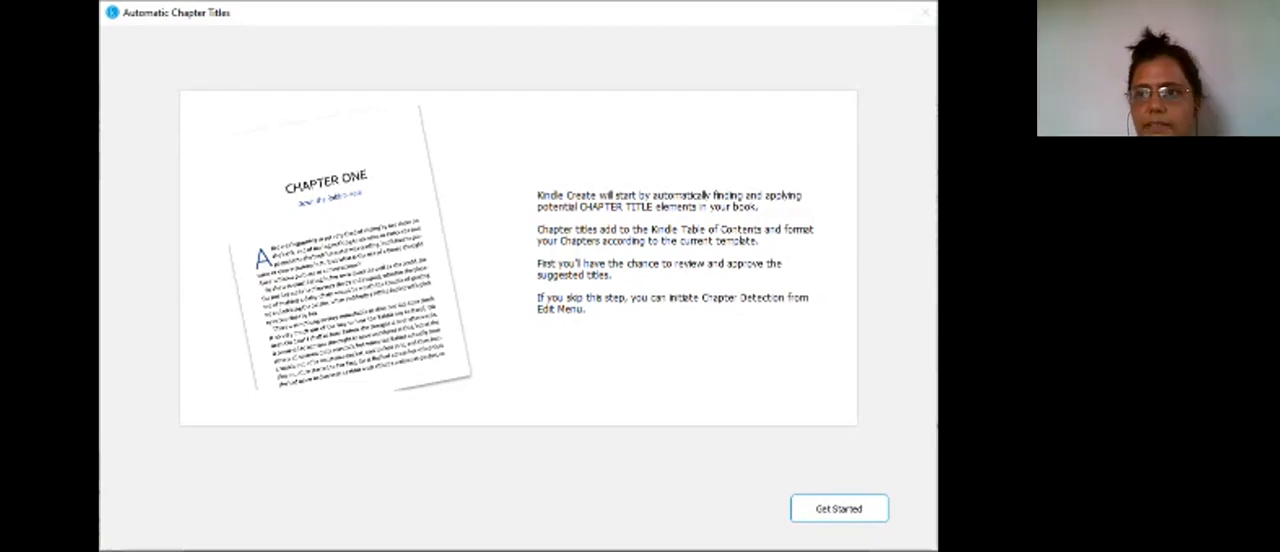
Step: Start the automatic chapter title detection and begin a title page in the book's front matter
{"action": "left_click", "coordinate": [842, 498]}
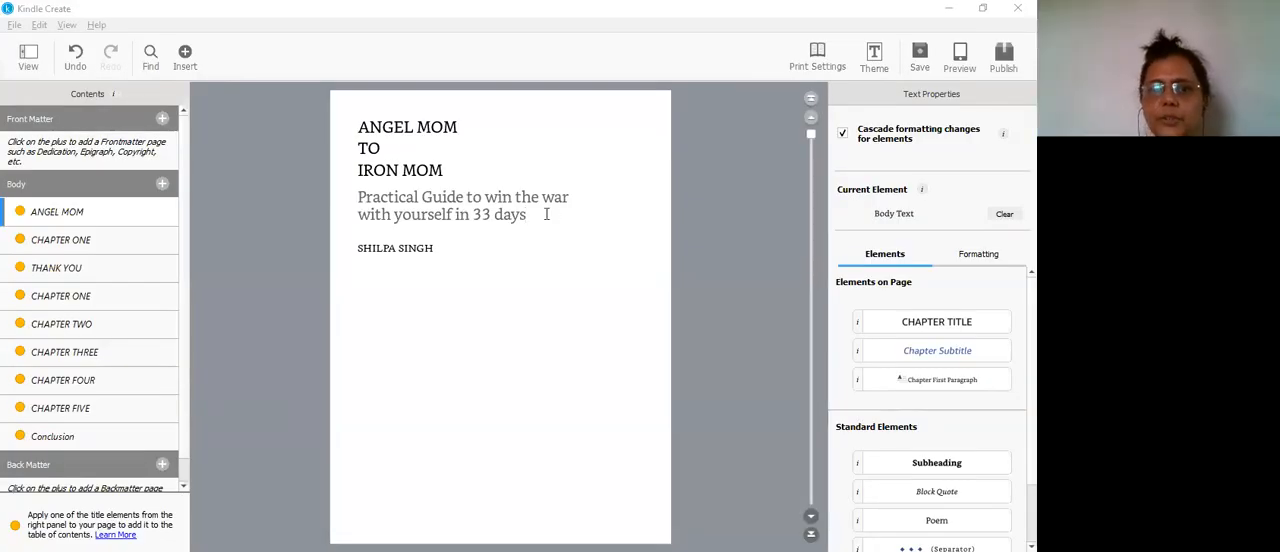
{"action": "left_click", "coordinate": [487, 247]}
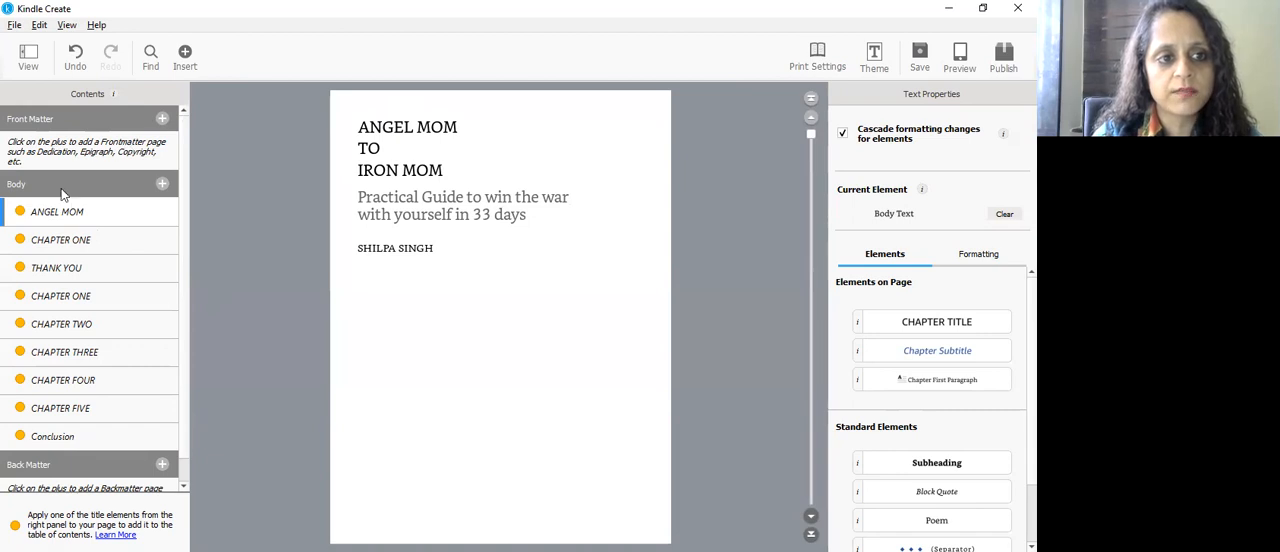
{"action": "left_click", "coordinate": [163, 119]}
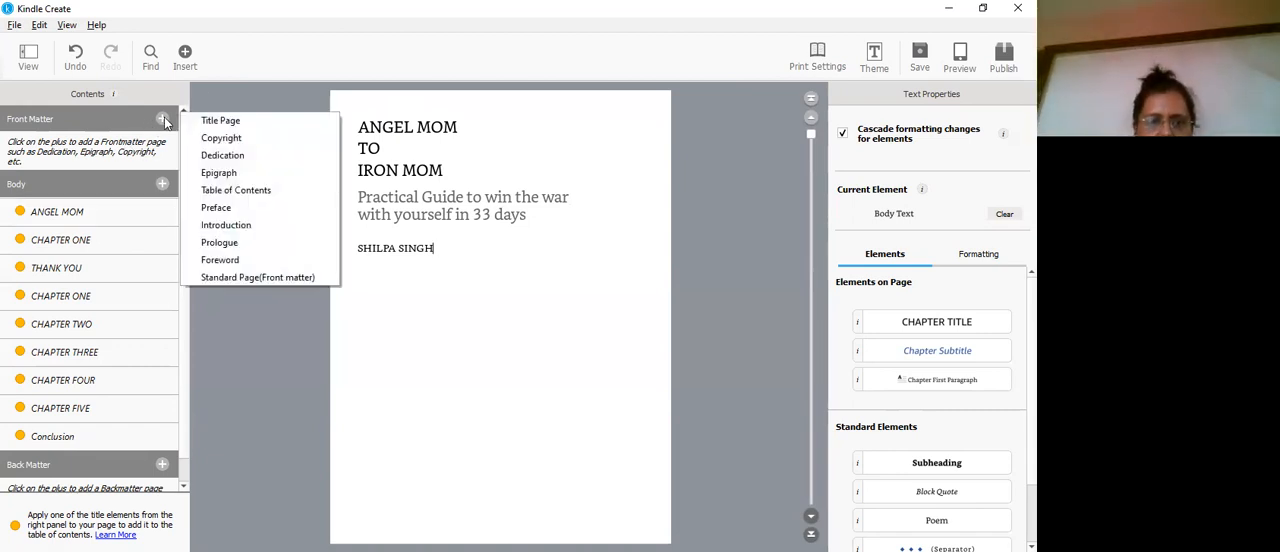
{"action": "left_click", "coordinate": [216, 121]}
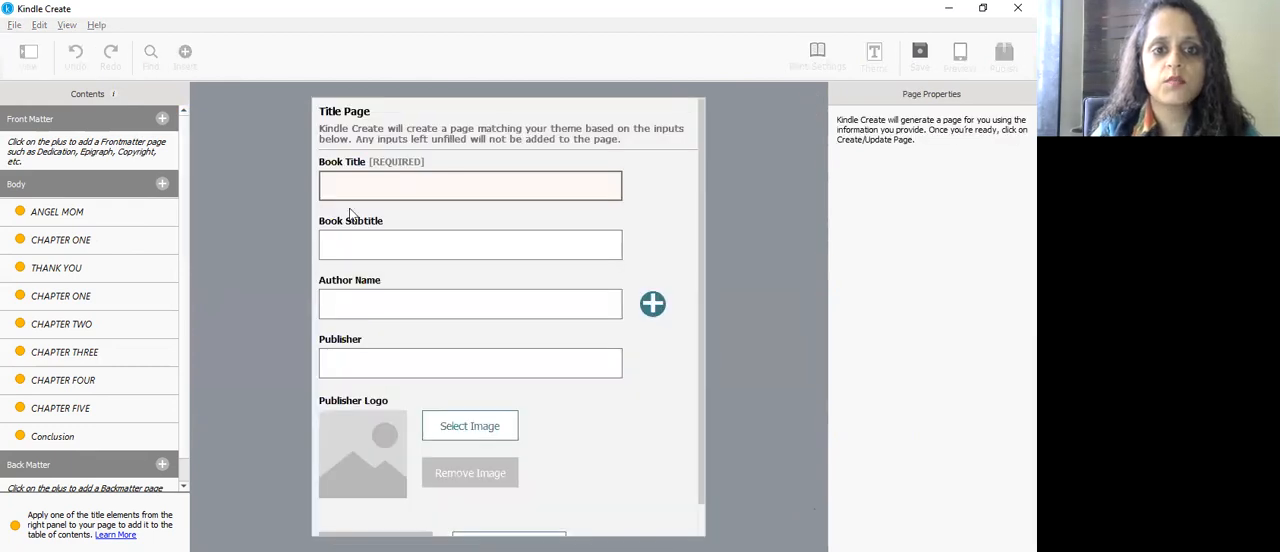
Step: Enter "Angel Mom tto Iron Mom" as the book title on the title page form
{"action": "type", "text": "ange"}
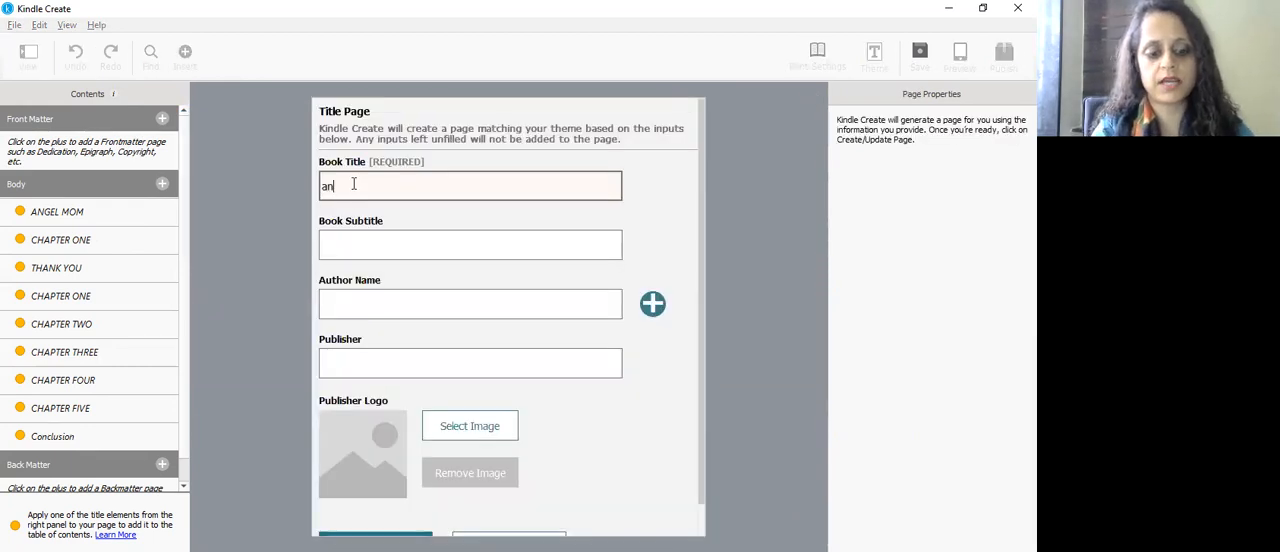
{"action": "key", "text": "BackSpace"}
{"action": "key", "text": "BackSpace"}
{"action": "key", "text": "BackSpace"}
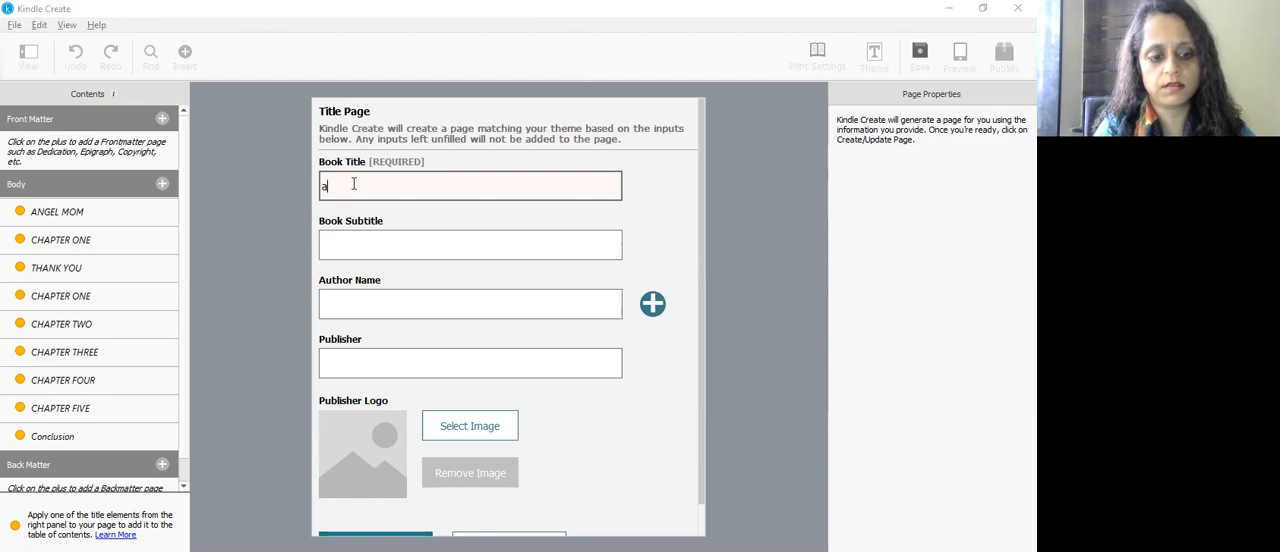
{"action": "key", "text": "BackSpace"}
{"action": "type", "text": "Angel Mom to"}
{"action": "key", "text": "BackSpace"}
{"action": "key", "text": "BackSpace"}
{"action": "key", "text": "BackSpace"}
{"action": "key", "text": "BackSpace"}
{"action": "key", "text": "BackSpace"}
{"action": "key", "text": "BackSpace"}
{"action": "key", "text": "BackSpace"}
{"action": "type", "text": "Mom tto Iron Mom"}
Step: Enter "3 ways to vreate transformation in you" as the book subtitle
{"action": "left_click", "coordinate": [346, 242]}
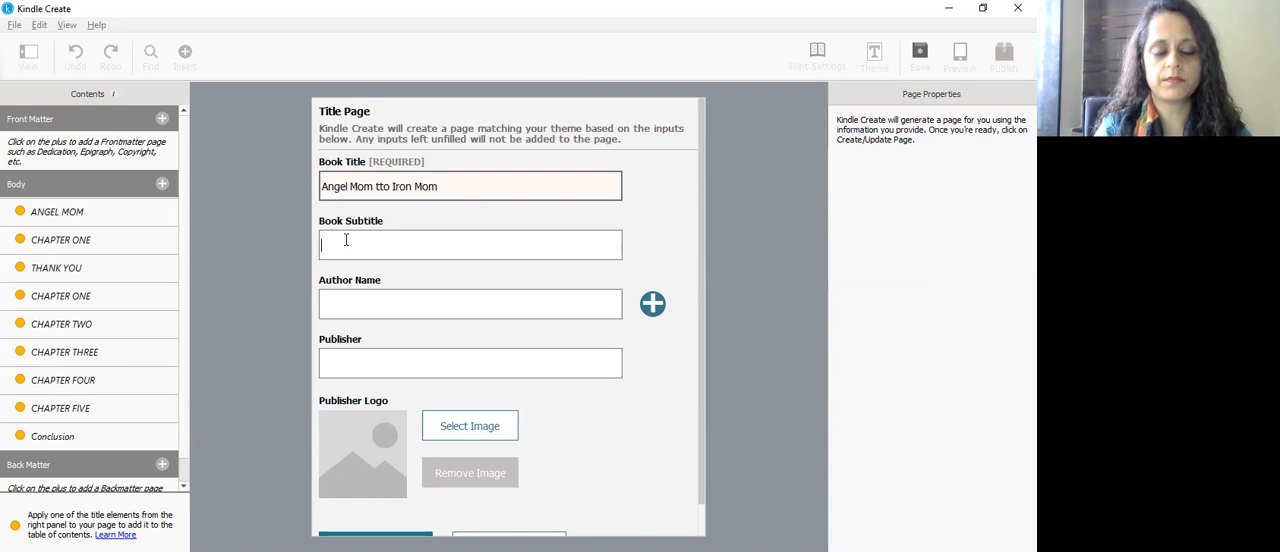
{"action": "type", "text": "3"}
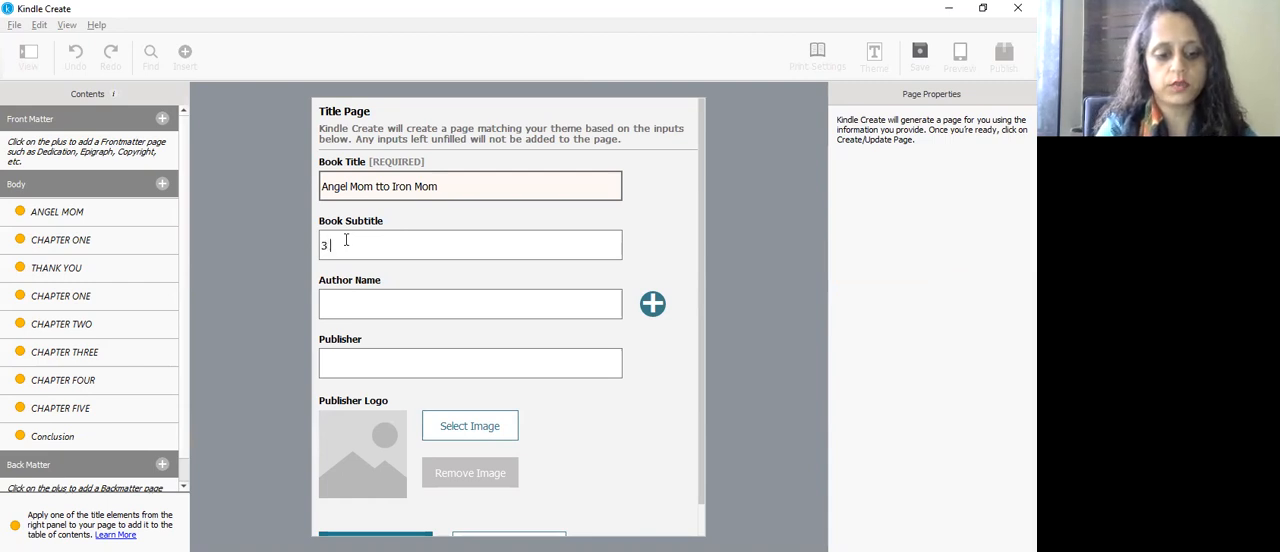
{"action": "type", "text": " ways to vr"}
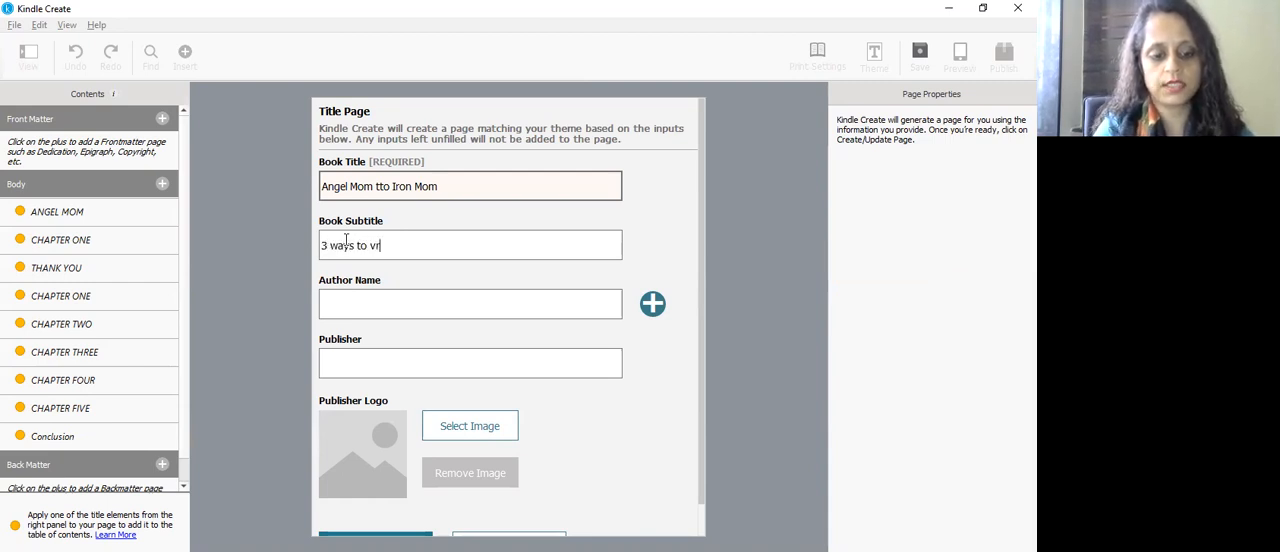
{"action": "type", "text": "eate transfor"}
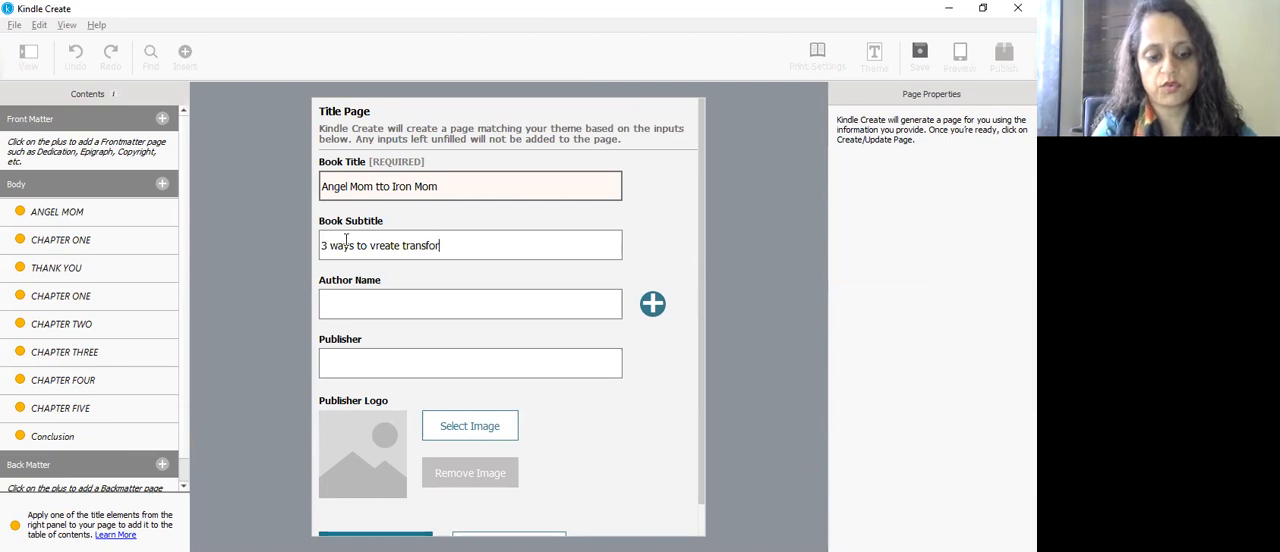
{"action": "type", "text": "mation i"}
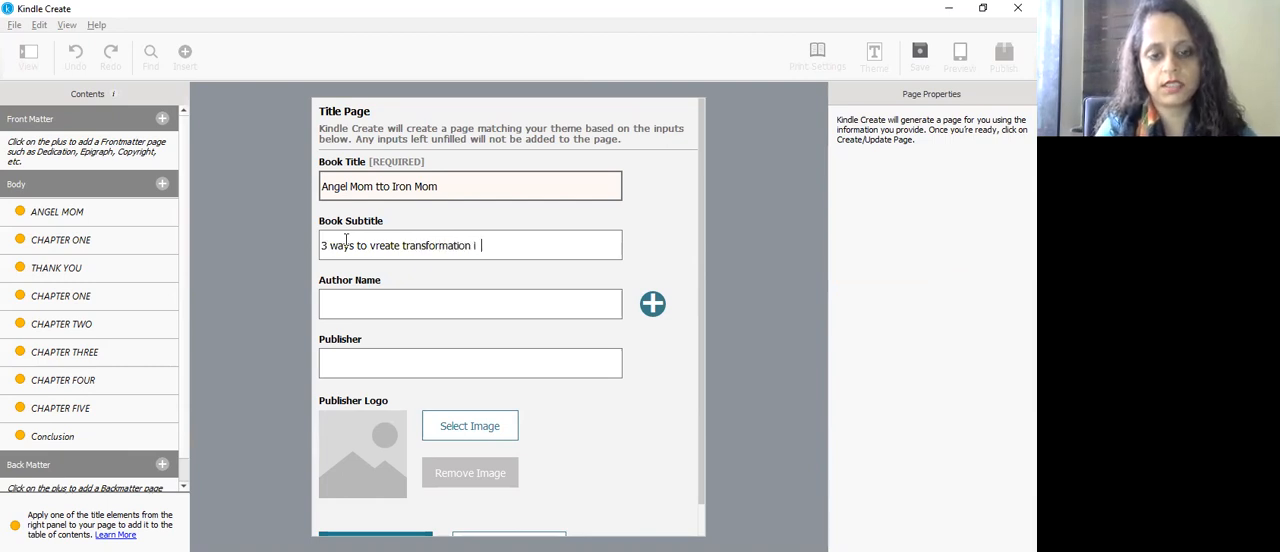
{"action": "key", "text": "BackSpace"}
{"action": "type", "text": "n "}
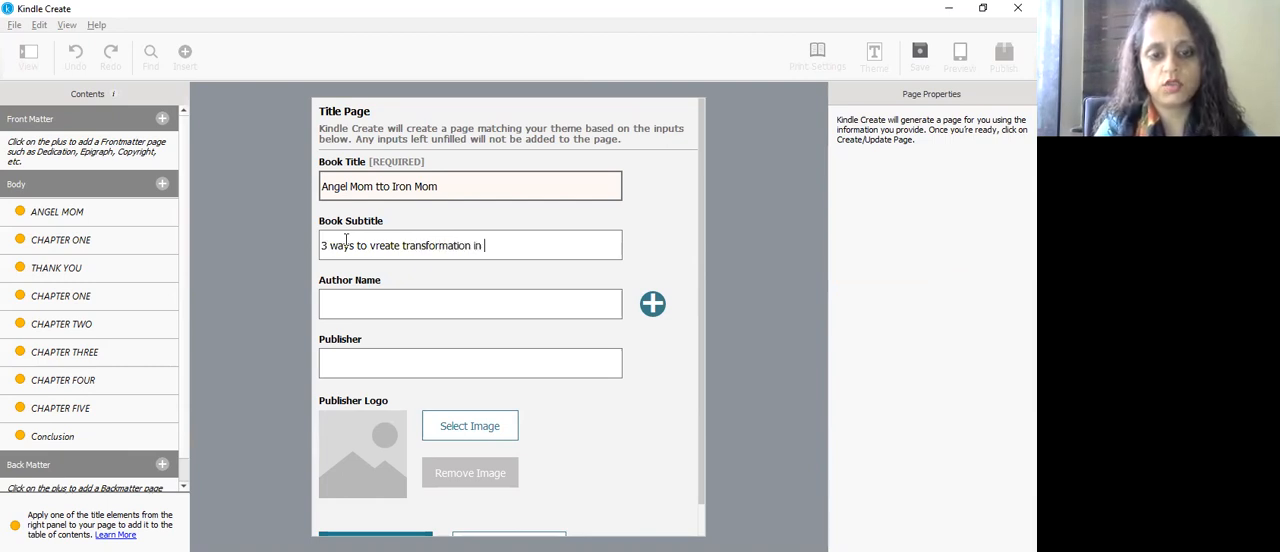
{"action": "type", "text": "youShilpa Singh"}
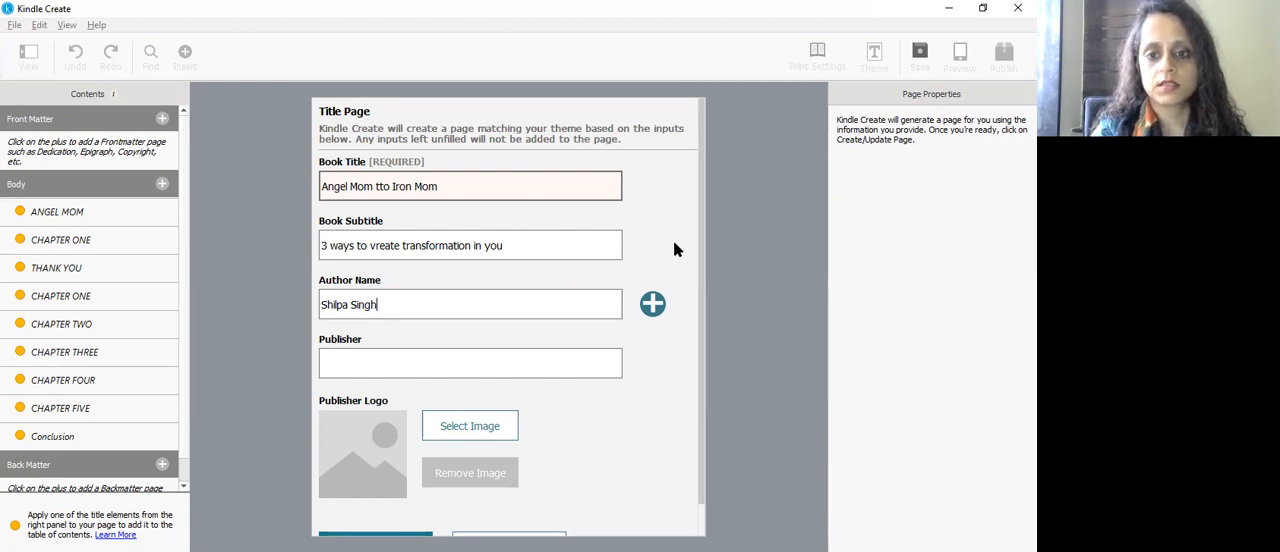
Step: Enter the author's full name and create the title page, leaving the publisher details blank
{"action": "scroll", "coordinate": [706, 280], "scroll_direction": "down", "scroll_amount": 1}
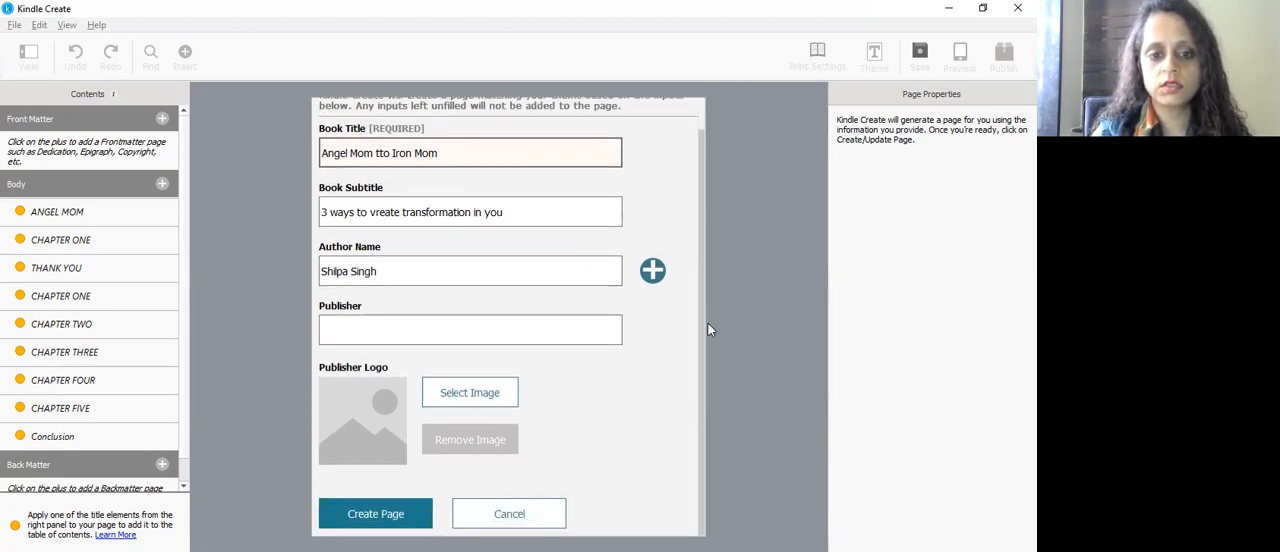
{"action": "left_click", "coordinate": [383, 517]}
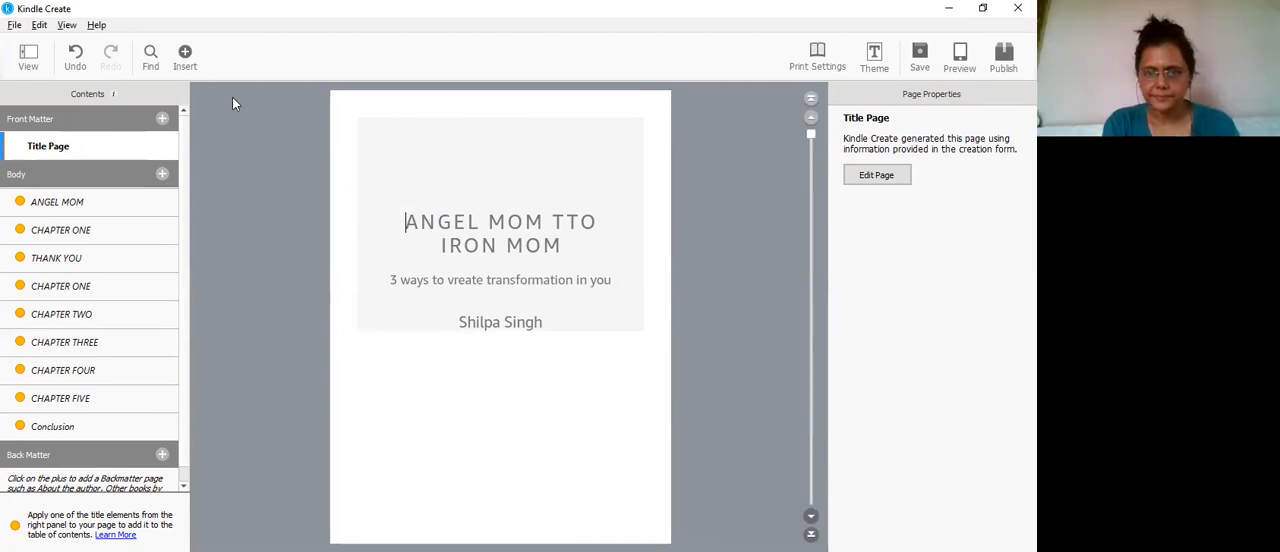
Step: Begin a copyright page in the front matter and enter the copyright owner's full name
{"action": "left_click", "coordinate": [163, 119]}
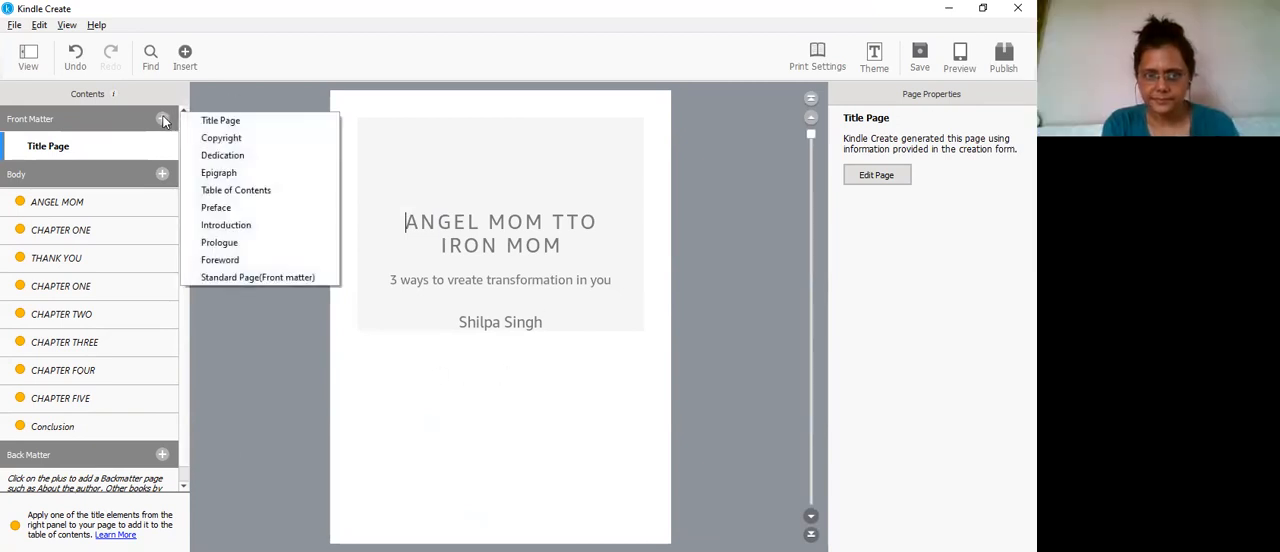
{"action": "left_click", "coordinate": [210, 142]}
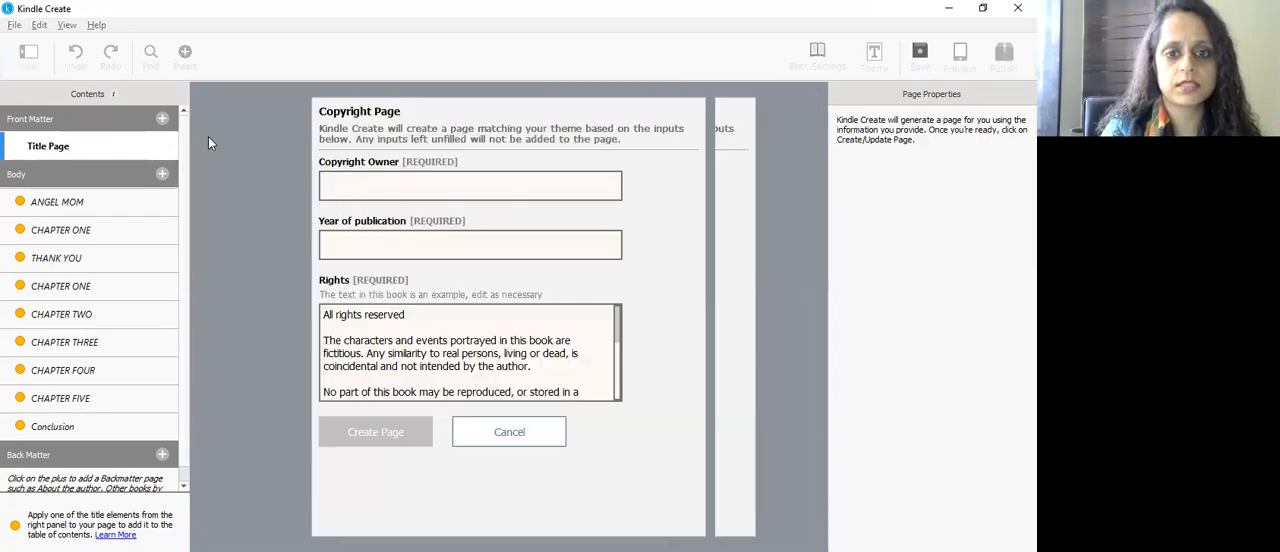
{"action": "left_click", "coordinate": [340, 180]}
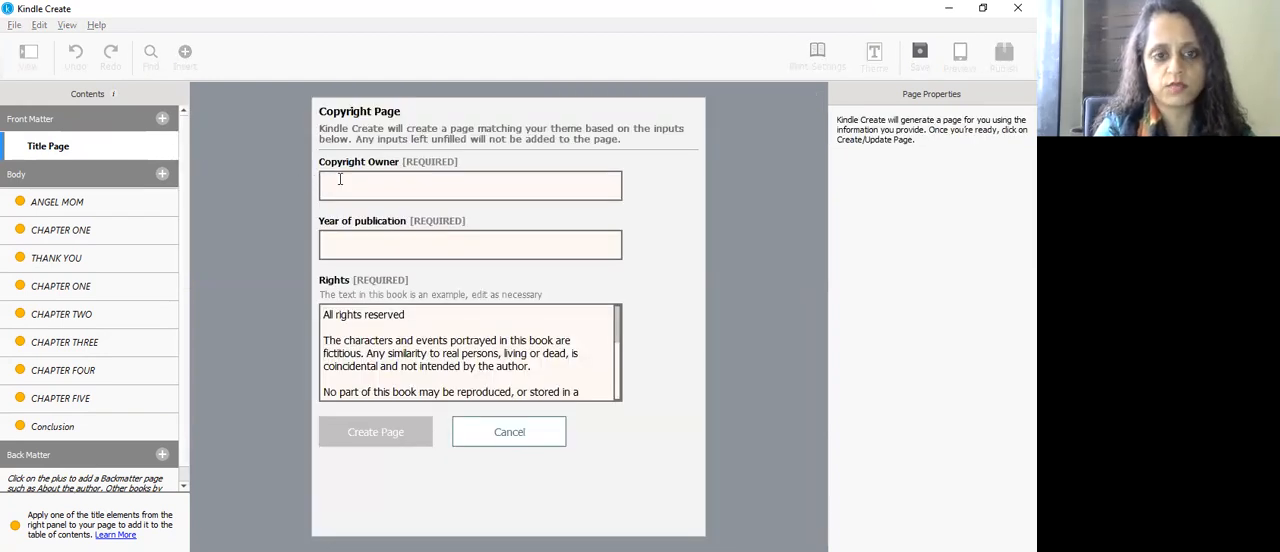
{"action": "type", "text": "Shilpa Singh"}
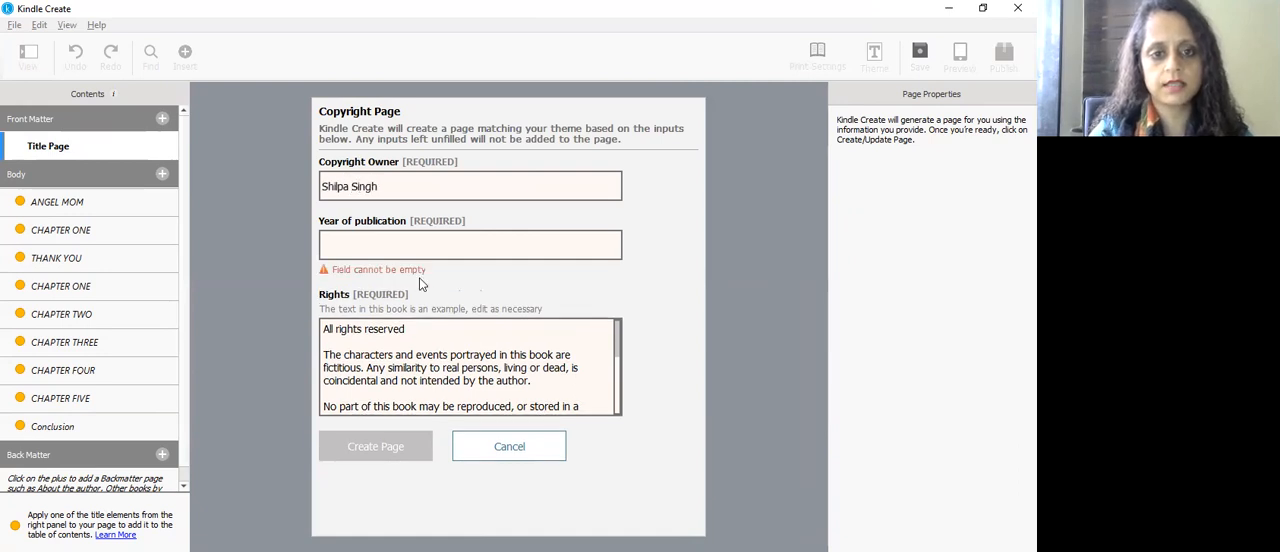
{"action": "left_click", "coordinate": [364, 232]}
{"action": "type", "text": "Shi"}
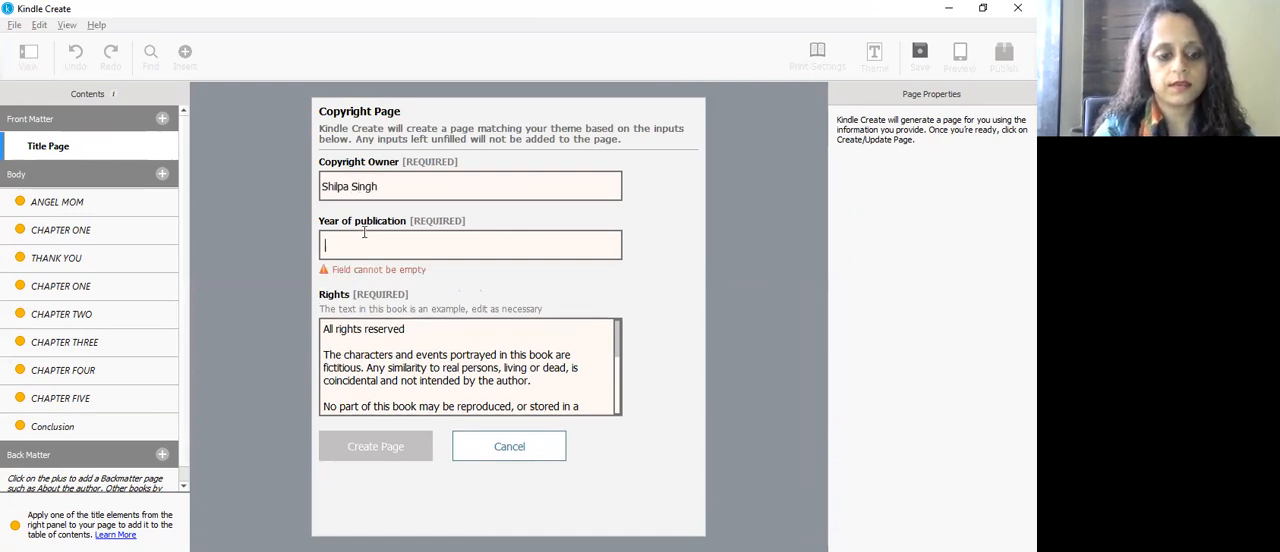
{"action": "type", "text": "lpa Singh"}
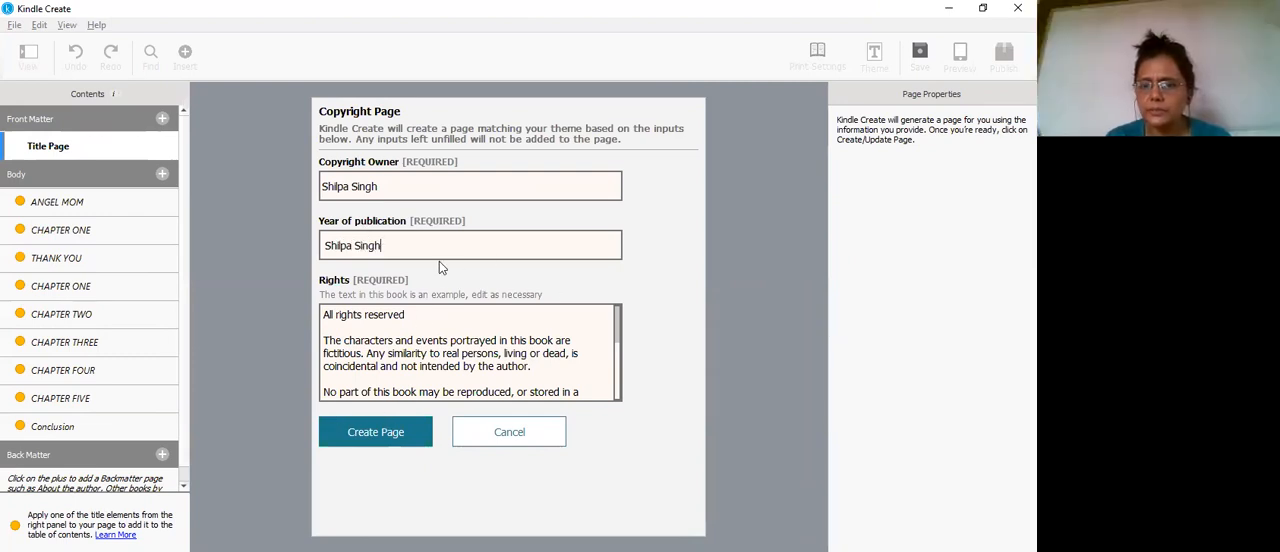
Step: Set the year of publication to 2021 and create the copyright page with the sample rights text
{"action": "left_click_drag", "start_coordinate": [397, 246], "coordinate": [229, 233]}
{"action": "type", "text": "22021"}
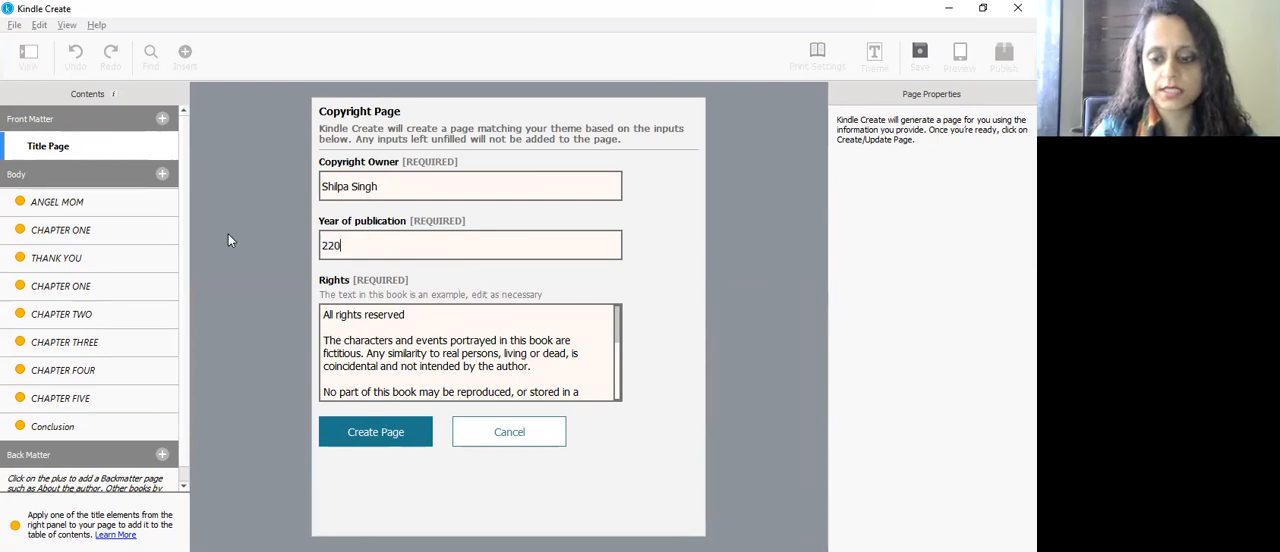
{"action": "key", "text": "BackSpace"}
{"action": "key", "text": "BackSpace"}
{"action": "key", "text": "BackSpace"}
{"action": "key", "text": "BackSpace"}
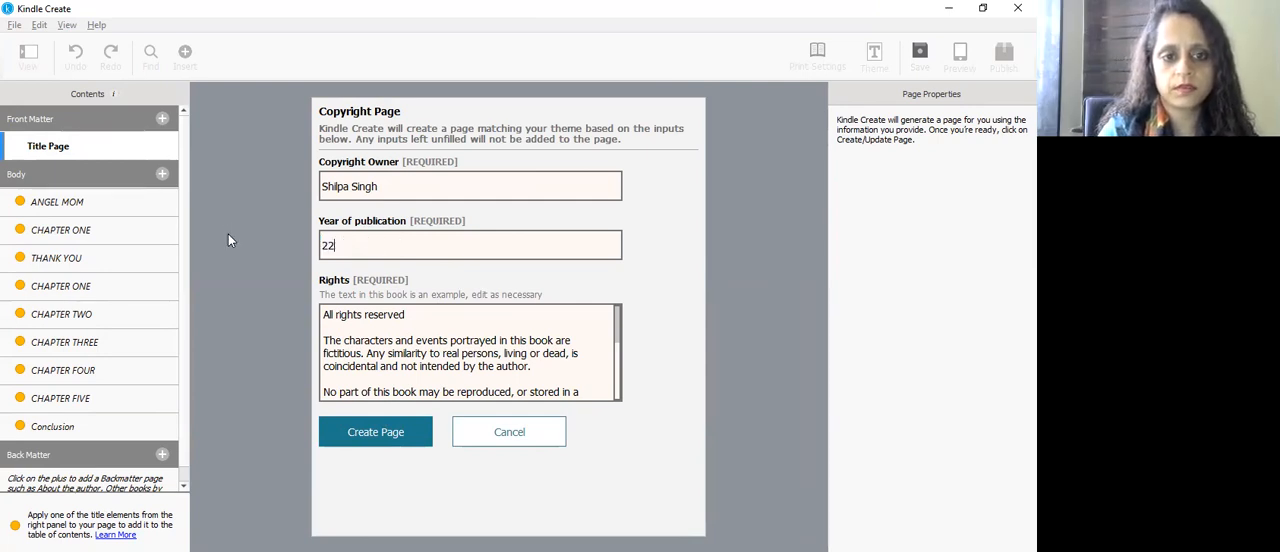
{"action": "type", "text": "021"}
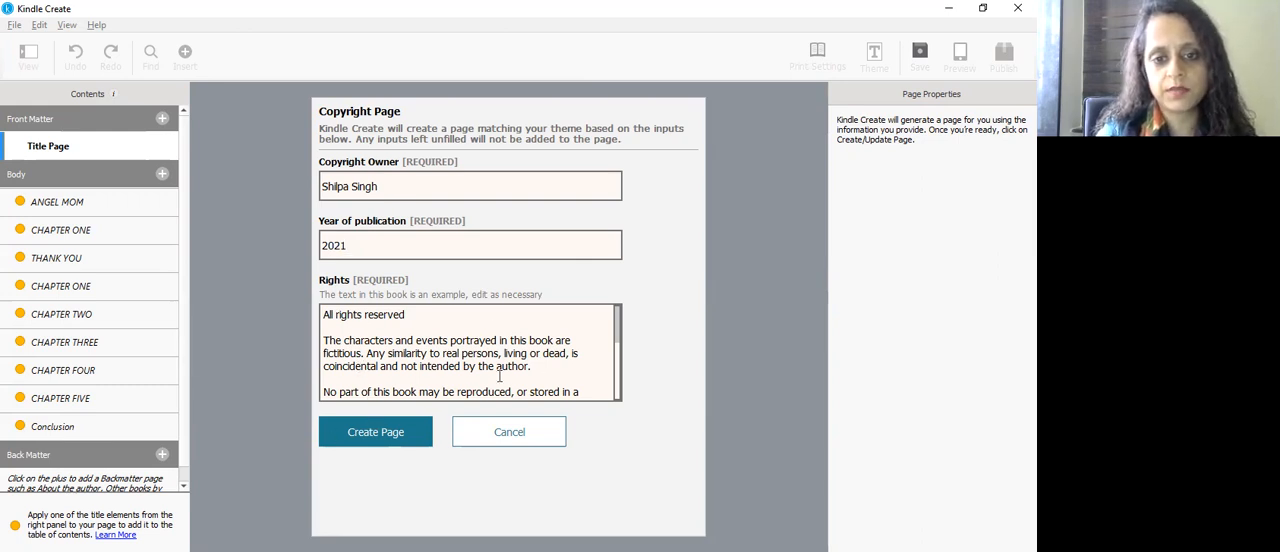
{"action": "left_click", "coordinate": [376, 432]}
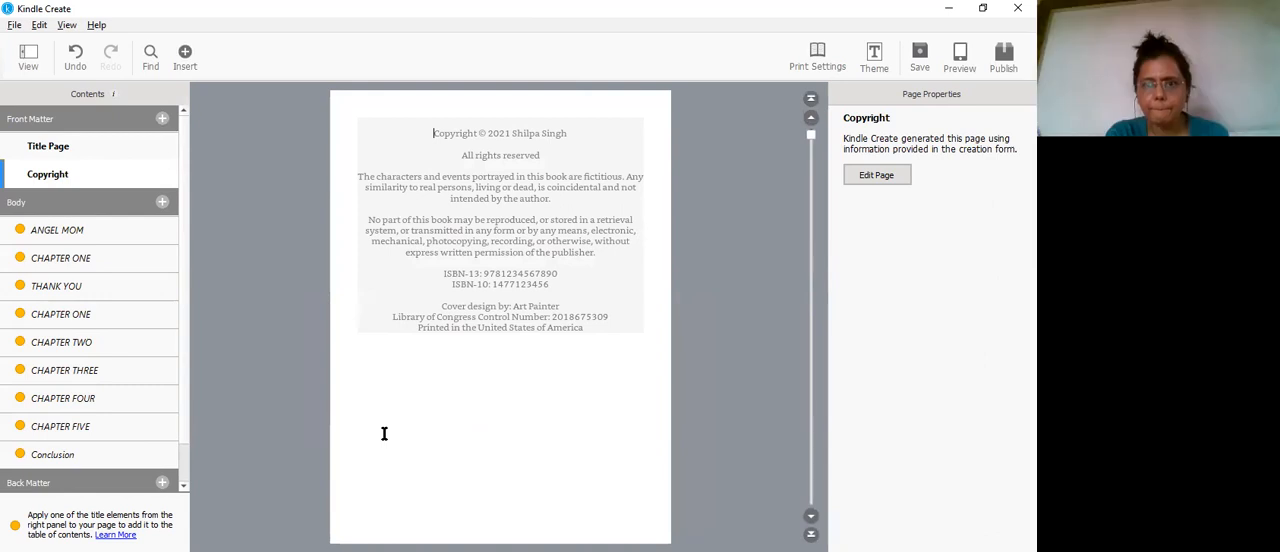
Step: Add an Introduction page to the front matter and select part of its sample paragraph
{"action": "left_click", "coordinate": [162, 120]}
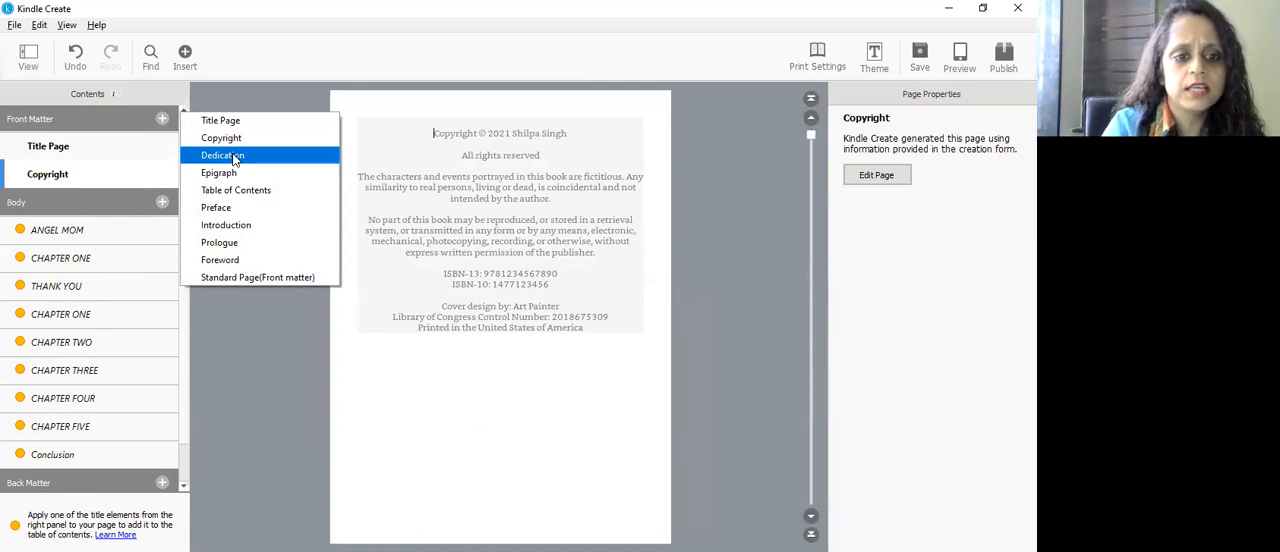
{"action": "left_click", "coordinate": [229, 226]}
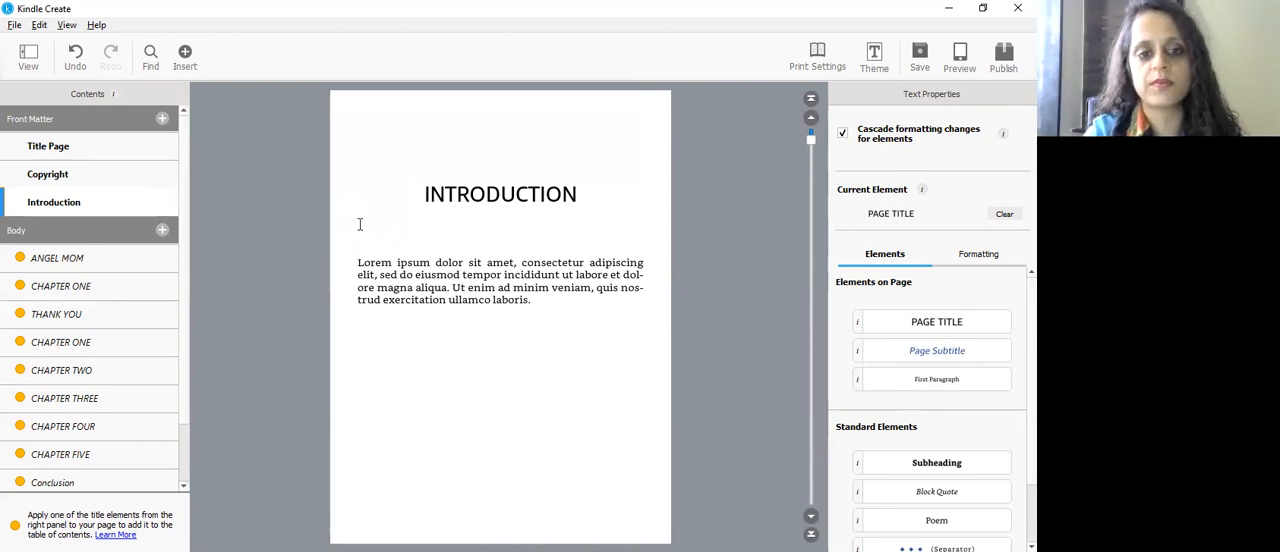
{"action": "left_click_drag", "start_coordinate": [360, 268], "coordinate": [466, 288]}
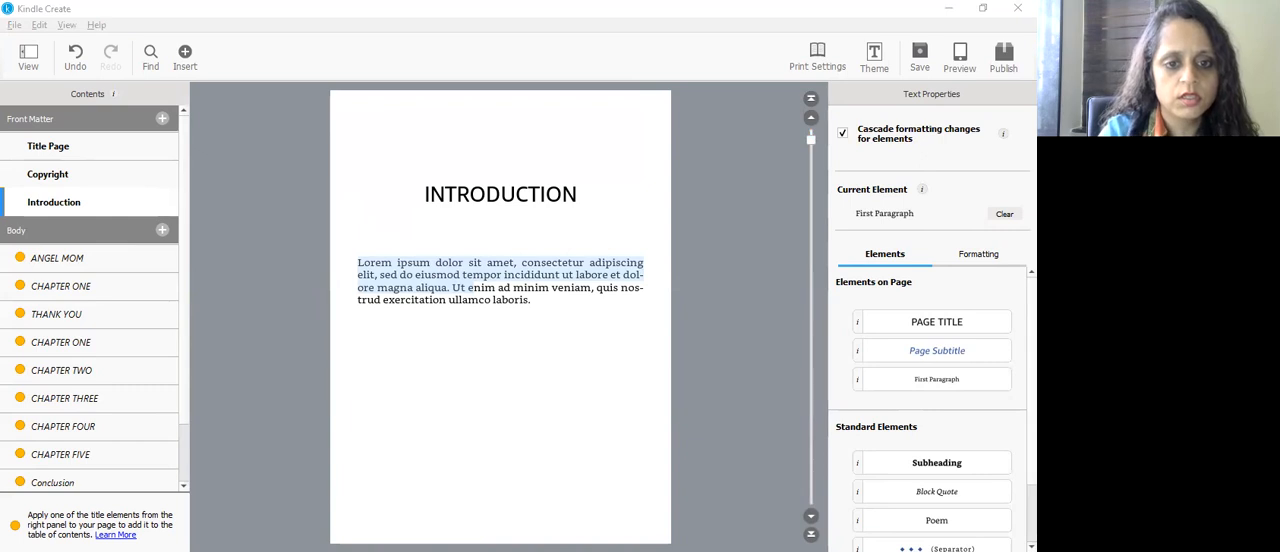
{"action": "left_click", "coordinate": [335, 356]}
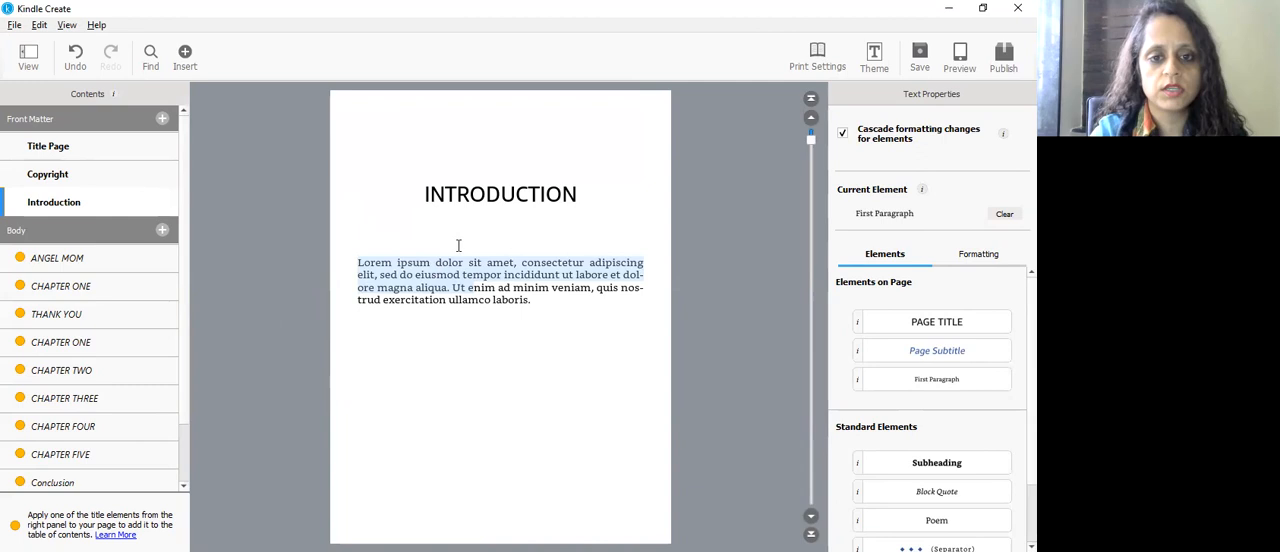
Step: Add a new paragraph of random filler letters below the sample paragraph on the Introduction page
{"action": "left_click", "coordinate": [547, 309]}
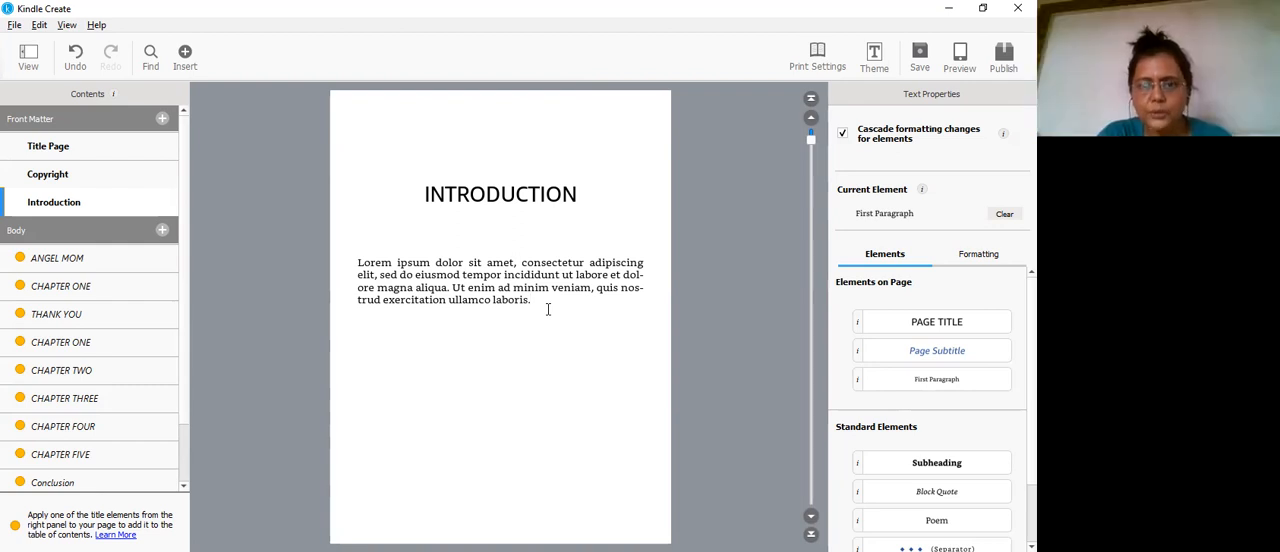
{"action": "key", "text": "Return"}
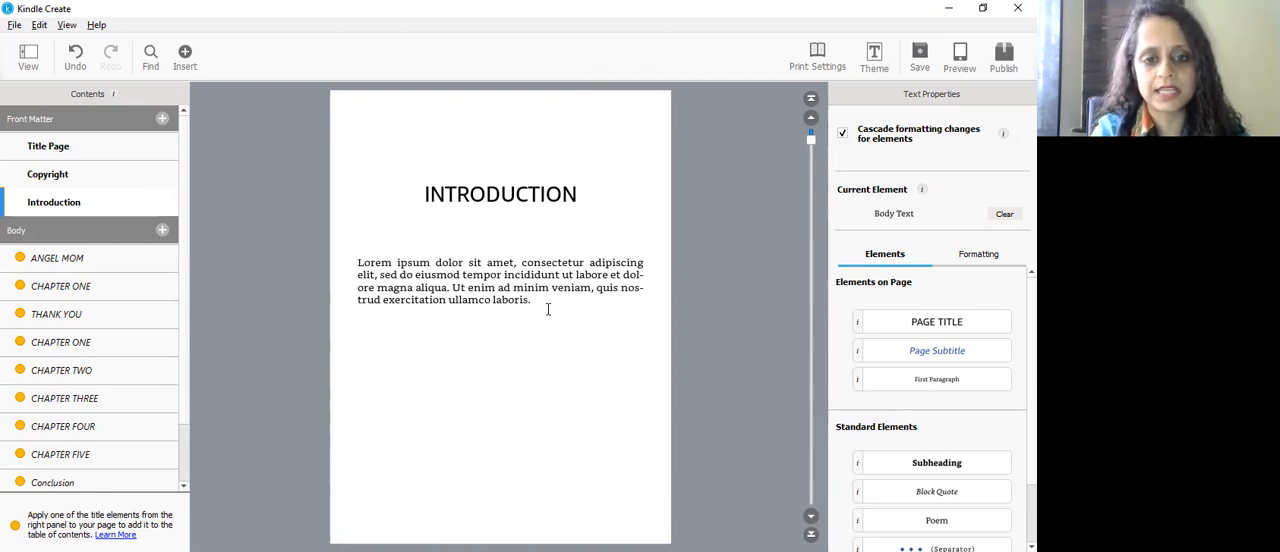
{"action": "type", "text": "sndkdsmfksmfsadlkfmlkdssmfkdvsvannvckdfvsn."}
{"action": "key", "text": "Return"}
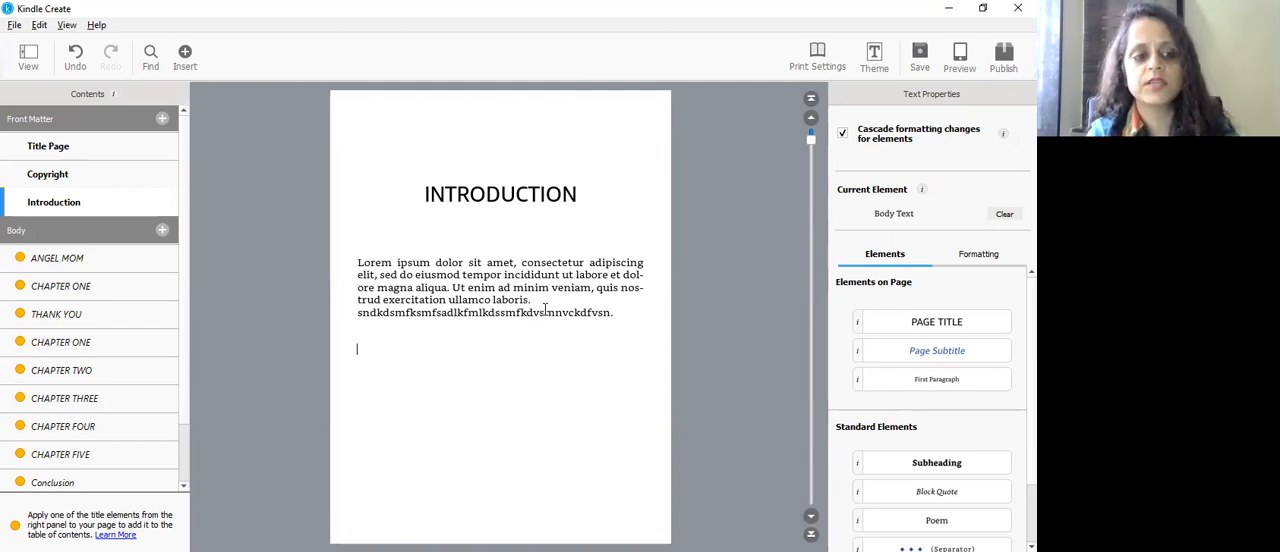
Step: View the body sections ANGEL MOM, the first CHAPTER ONE and THANK YOU to check their content
{"action": "left_click", "coordinate": [108, 269]}
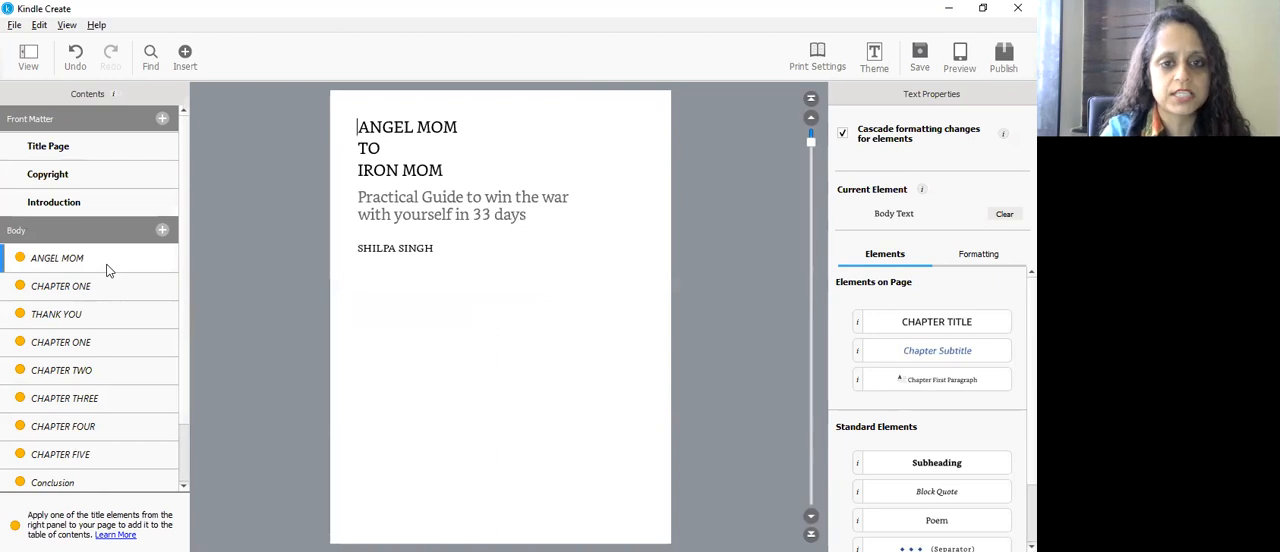
{"action": "left_click", "coordinate": [99, 287]}
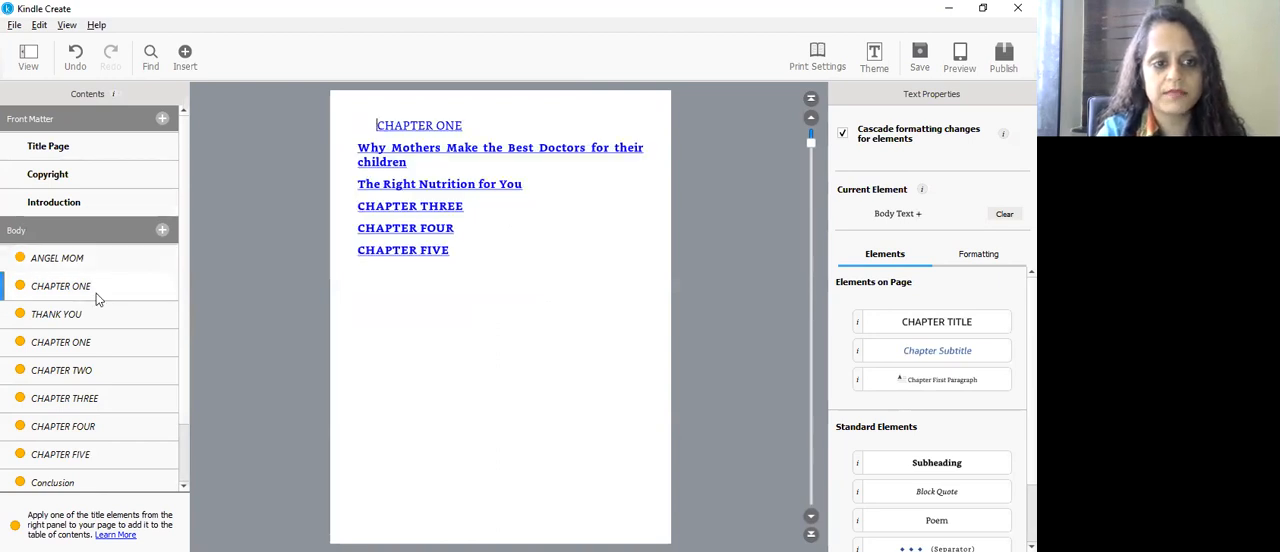
{"action": "left_click", "coordinate": [88, 320]}
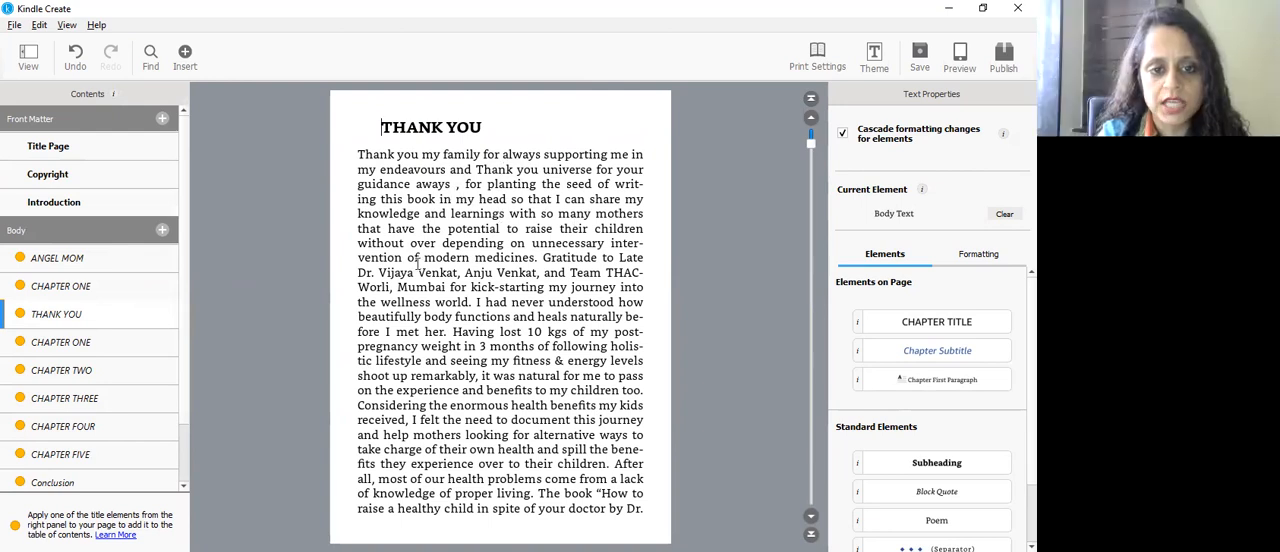
Step: Split the THANK YOU text into new paragraphs before "I had never understood" and before "Considering the enormous health benefits"
{"action": "left_click", "coordinate": [473, 301]}
{"action": "key", "text": "Return"}
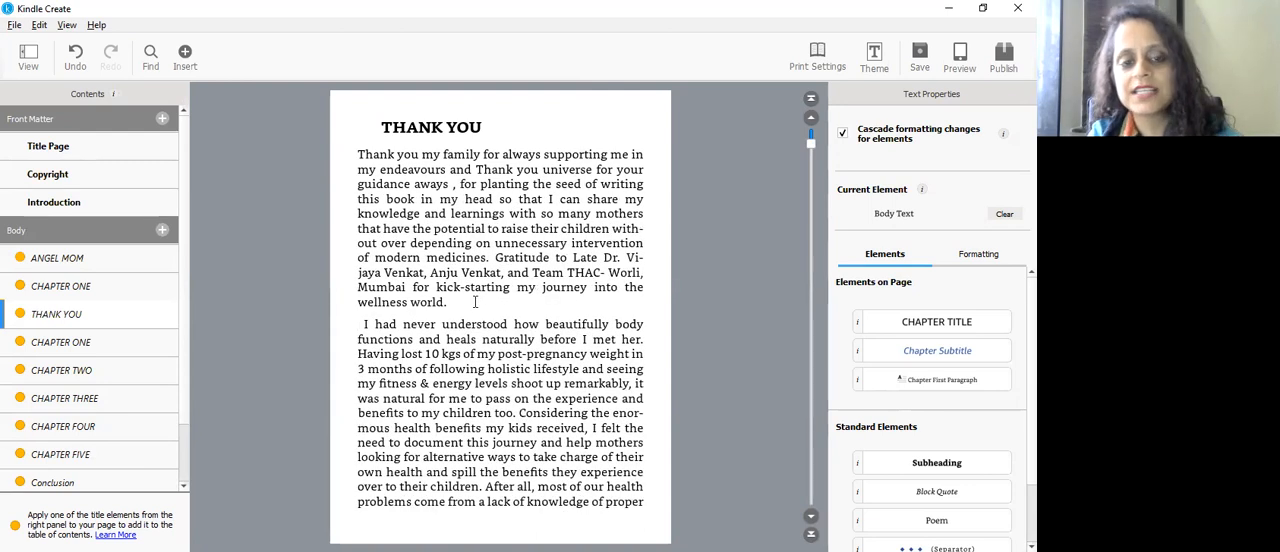
{"action": "left_click", "coordinate": [516, 413]}
{"action": "key", "text": "Return"}
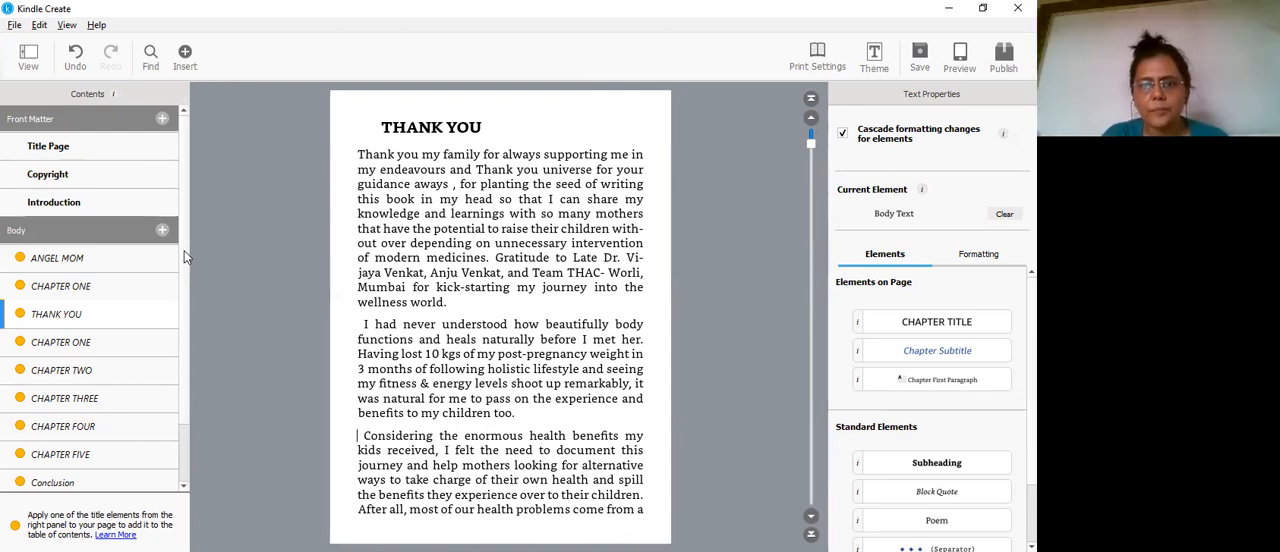
Step: Add another Introduction page and a Foreword page to the front matter
{"action": "left_click", "coordinate": [162, 119]}
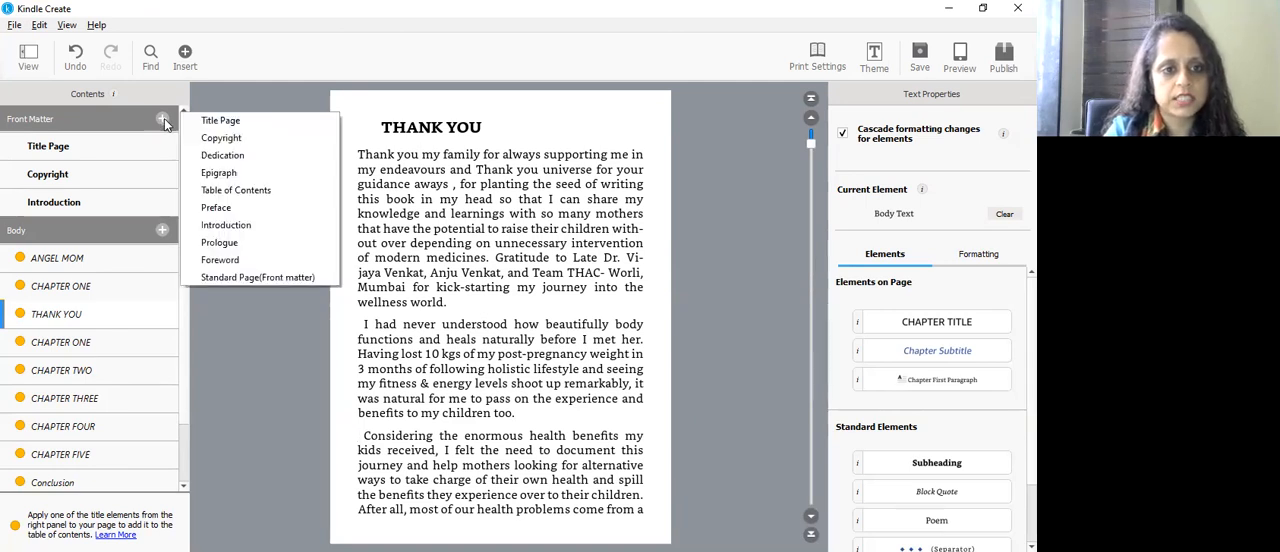
{"action": "left_click", "coordinate": [228, 225]}
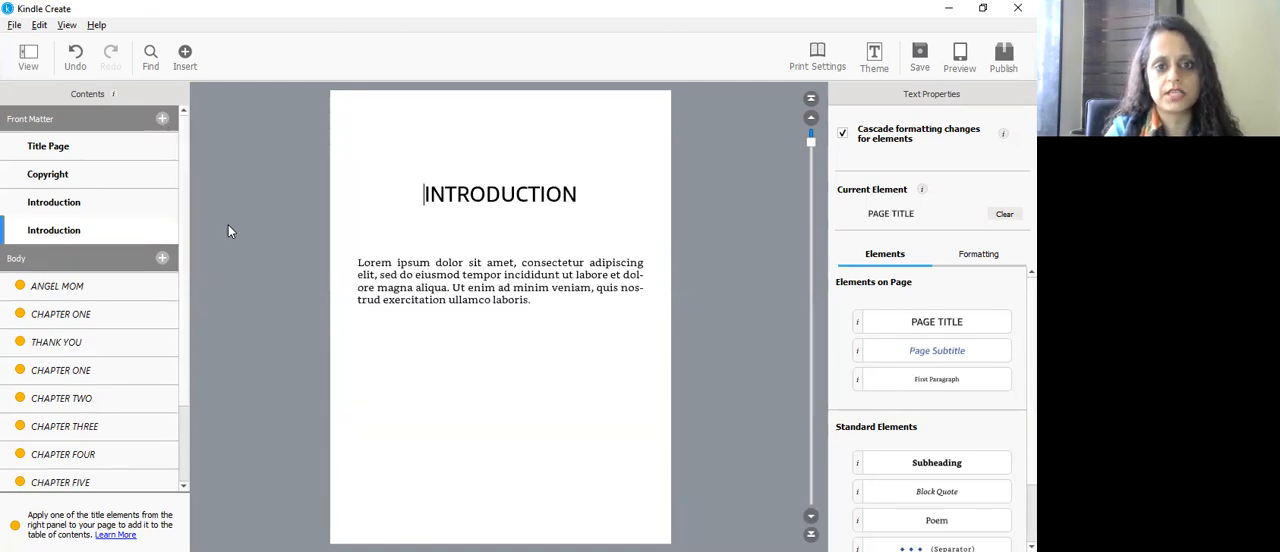
{"action": "left_click", "coordinate": [162, 119]}
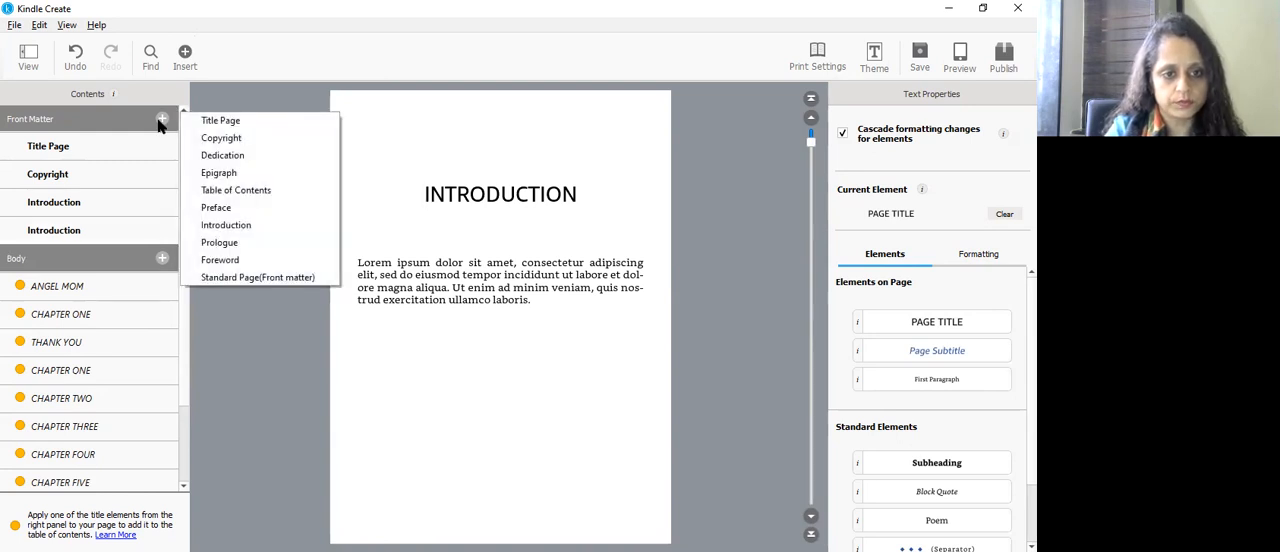
{"action": "left_click", "coordinate": [229, 262]}
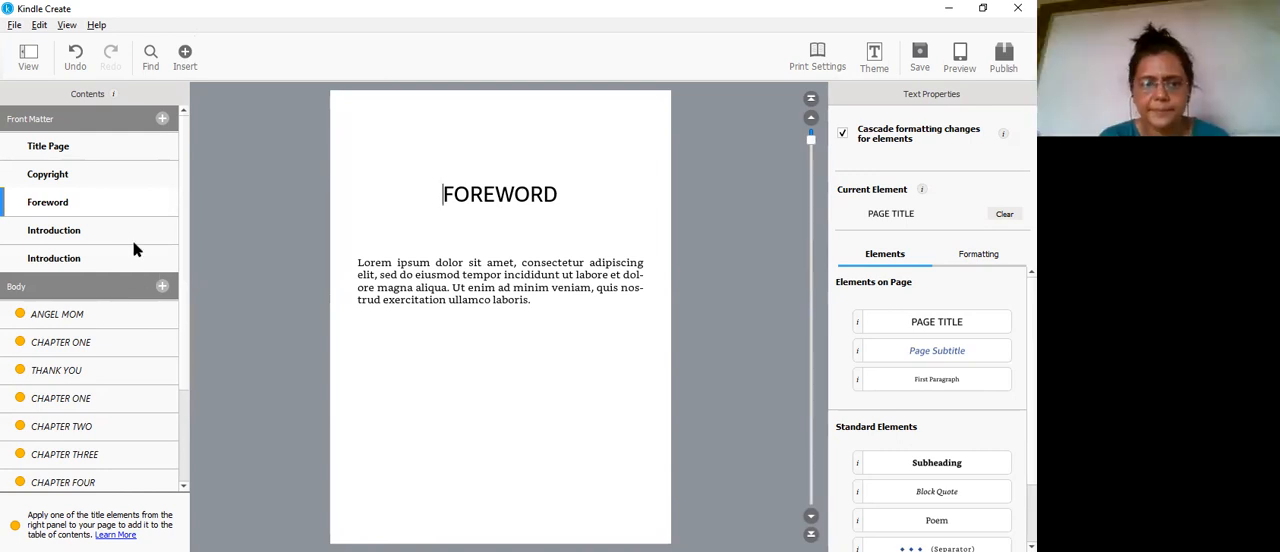
Step: Compare the ANGEL MOM body section with the front matter Title Page and delete the ANGEL MOM section
{"action": "left_click", "coordinate": [162, 119]}
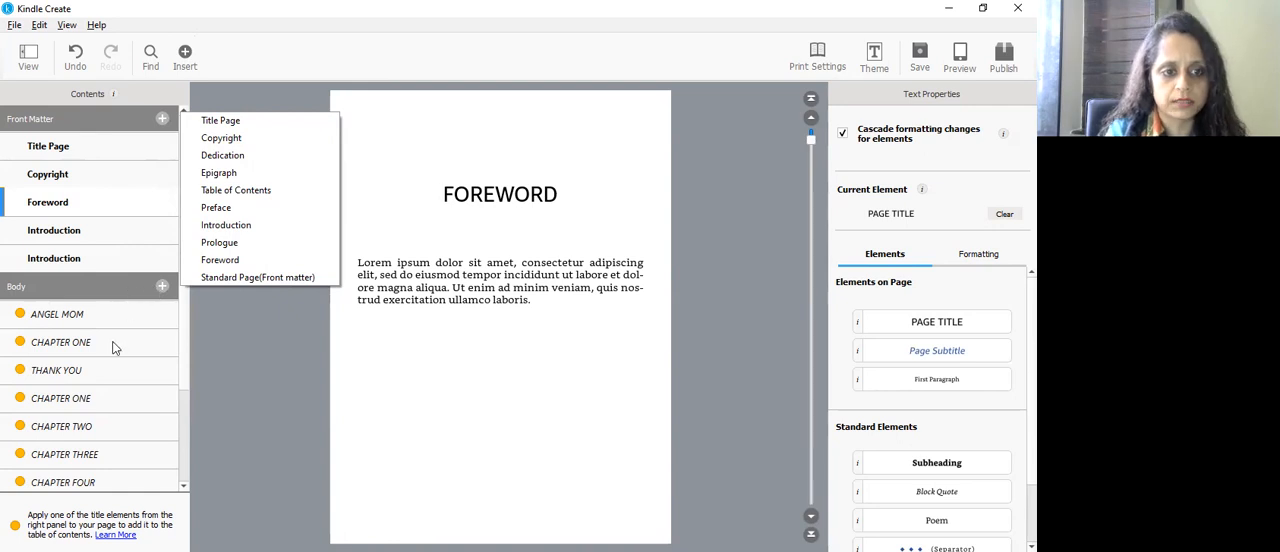
{"action": "left_click", "coordinate": [136, 323]}
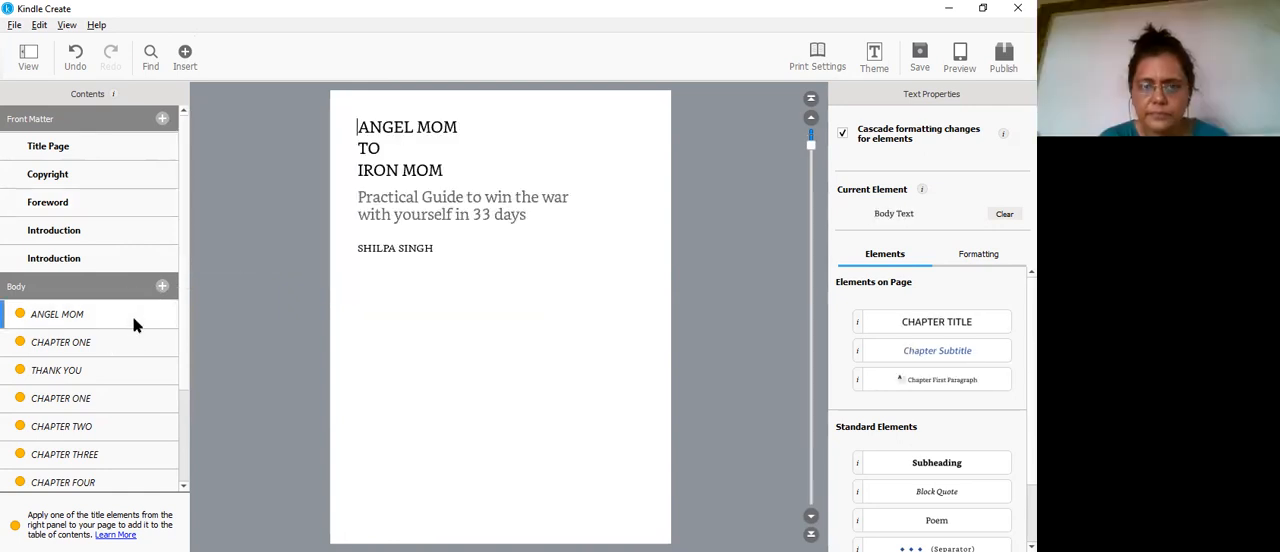
{"action": "left_click", "coordinate": [102, 146]}
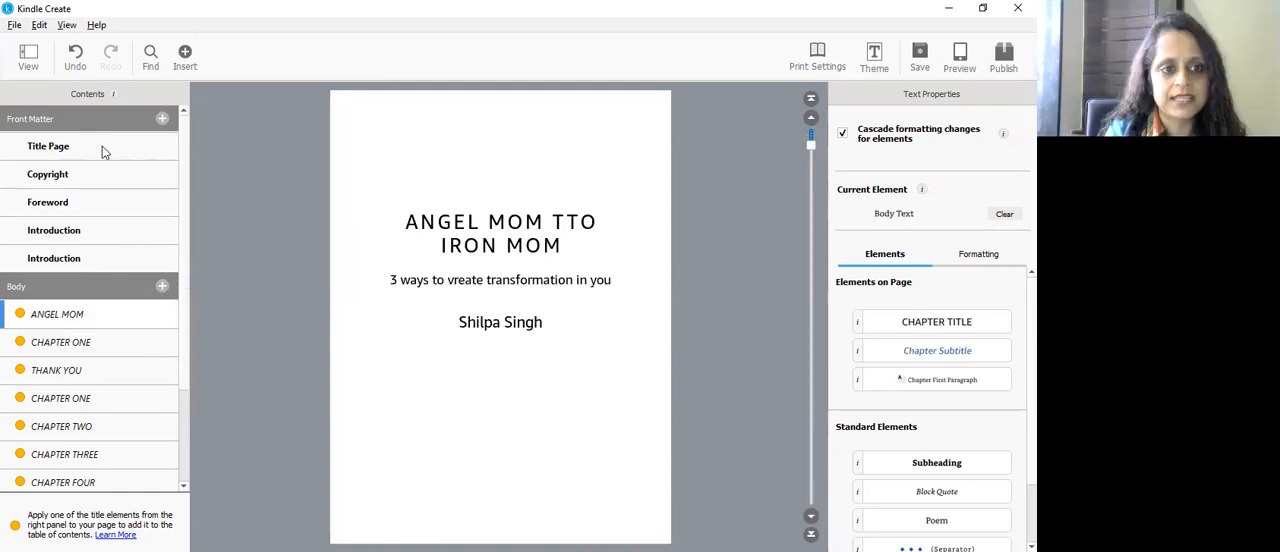
{"action": "left_click", "coordinate": [97, 318]}
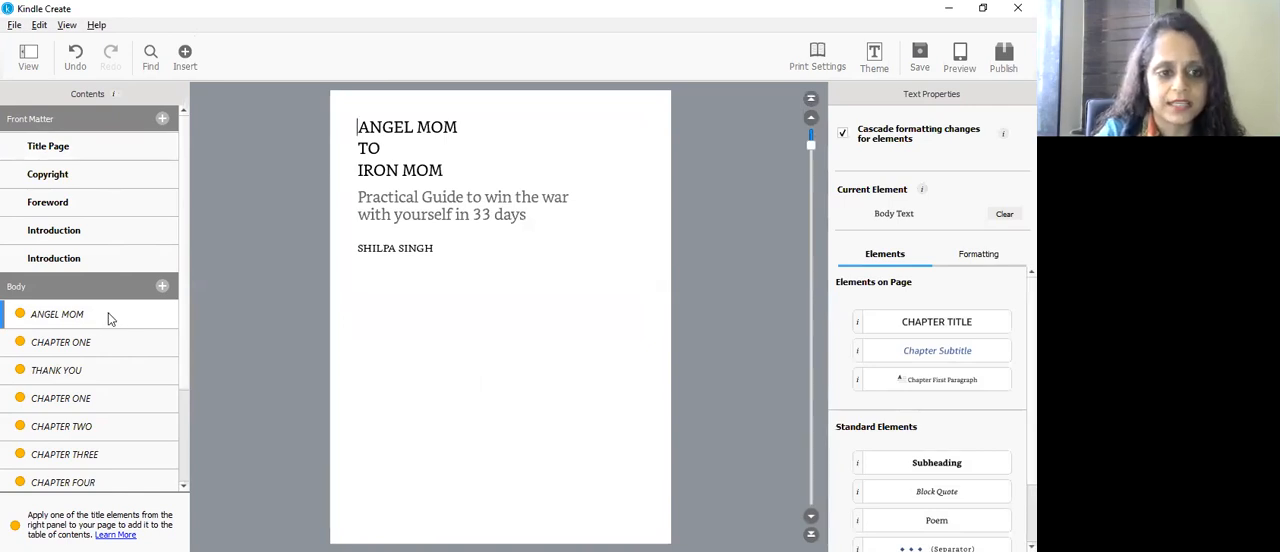
{"action": "right_click", "coordinate": [108, 313]}
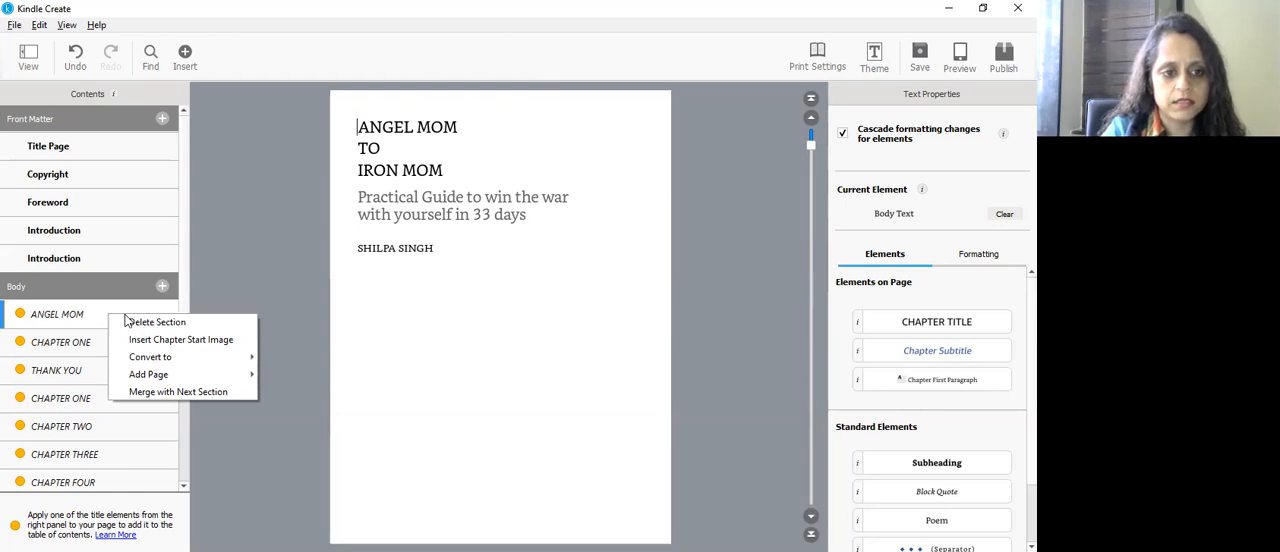
{"action": "left_click", "coordinate": [133, 322]}
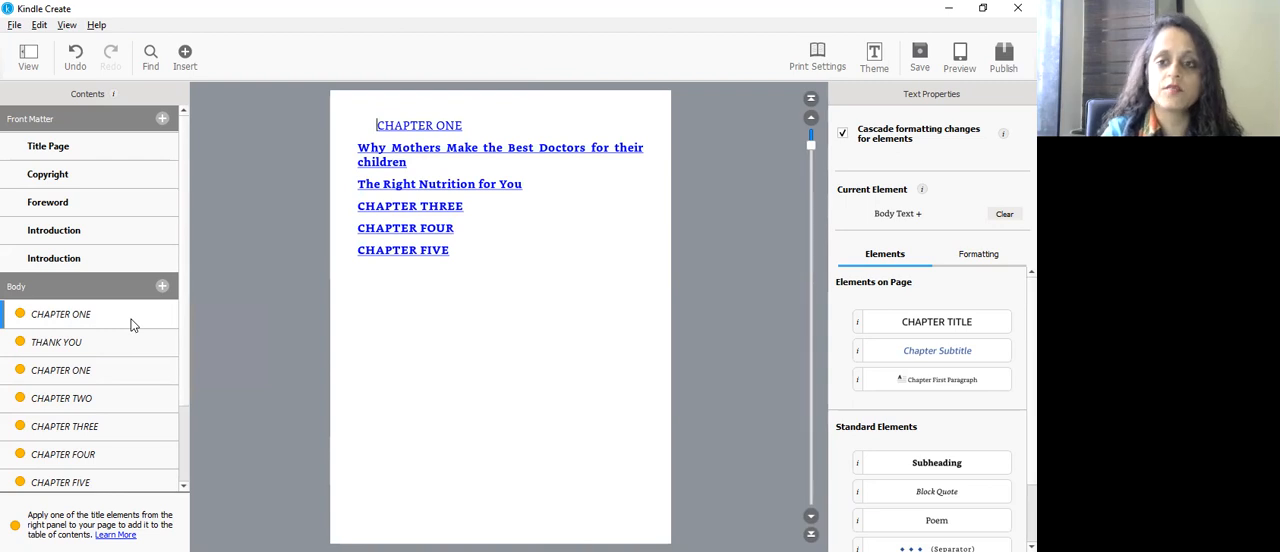
Step: View the Title Page, the first CHAPTER ONE section with the chapter links, and the THANK YOU section
{"action": "left_click", "coordinate": [125, 153]}
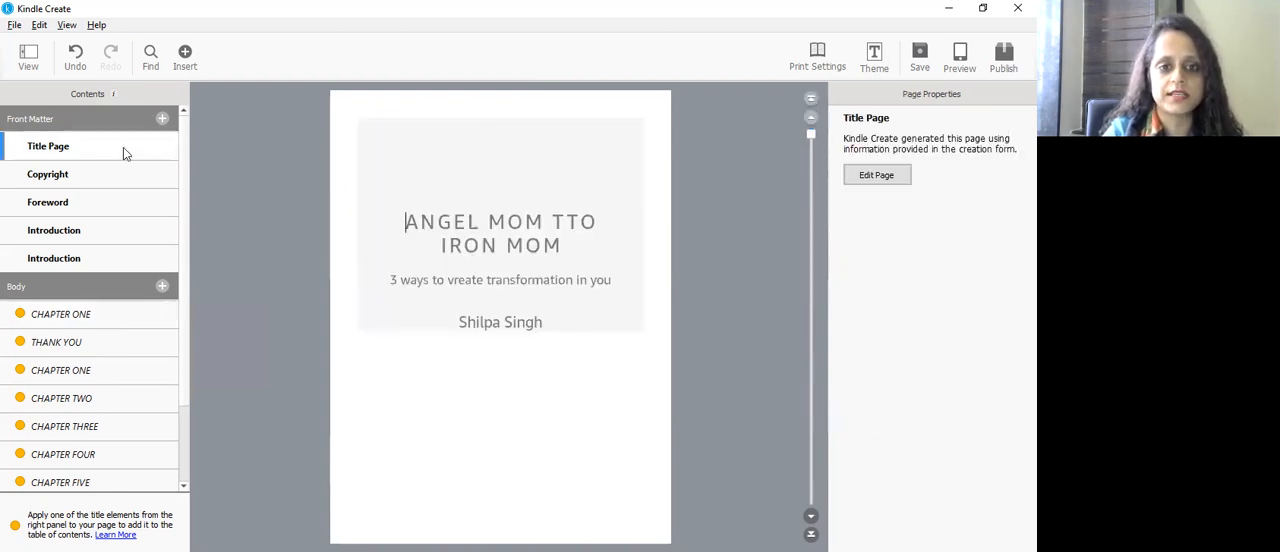
{"action": "left_click", "coordinate": [99, 313]}
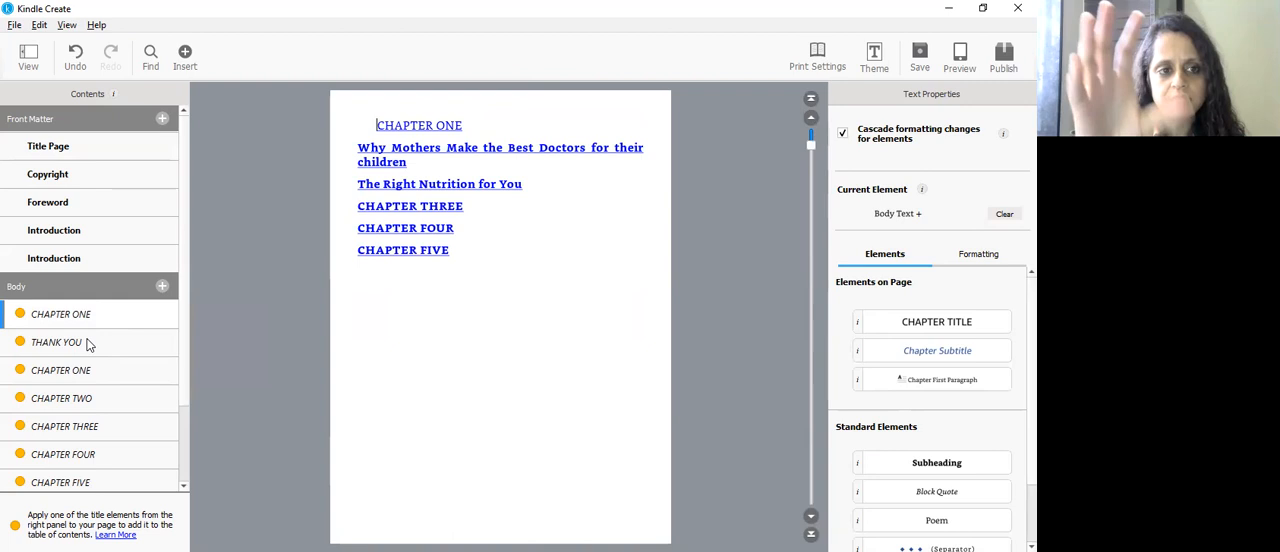
{"action": "left_click", "coordinate": [87, 343]}
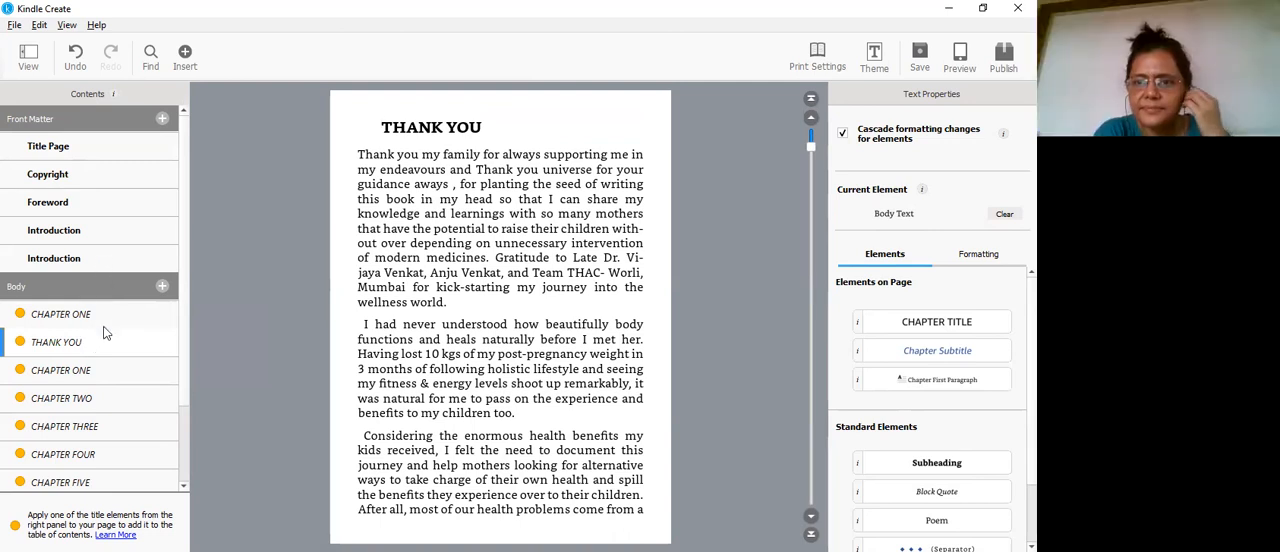
Step: In the second CHAPTER ONE section, format "CHAPTER ONE" as Chapter Title and "What I Learned About Doctors During My Pregnancy" as Chapter Subtitle
{"action": "left_click", "coordinate": [95, 377]}
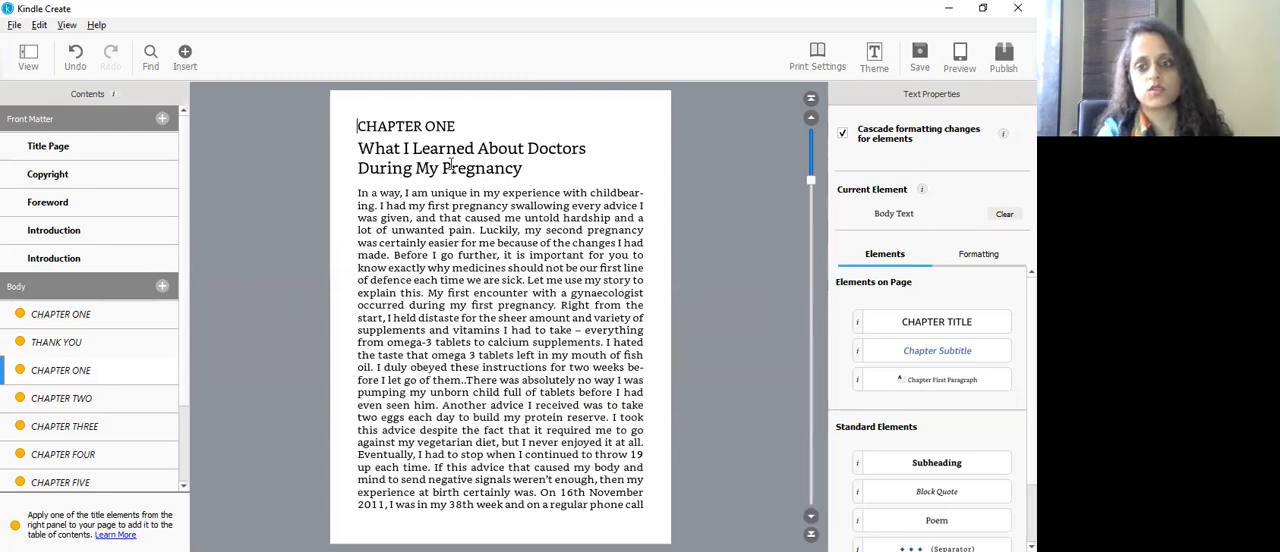
{"action": "left_click", "coordinate": [360, 126]}
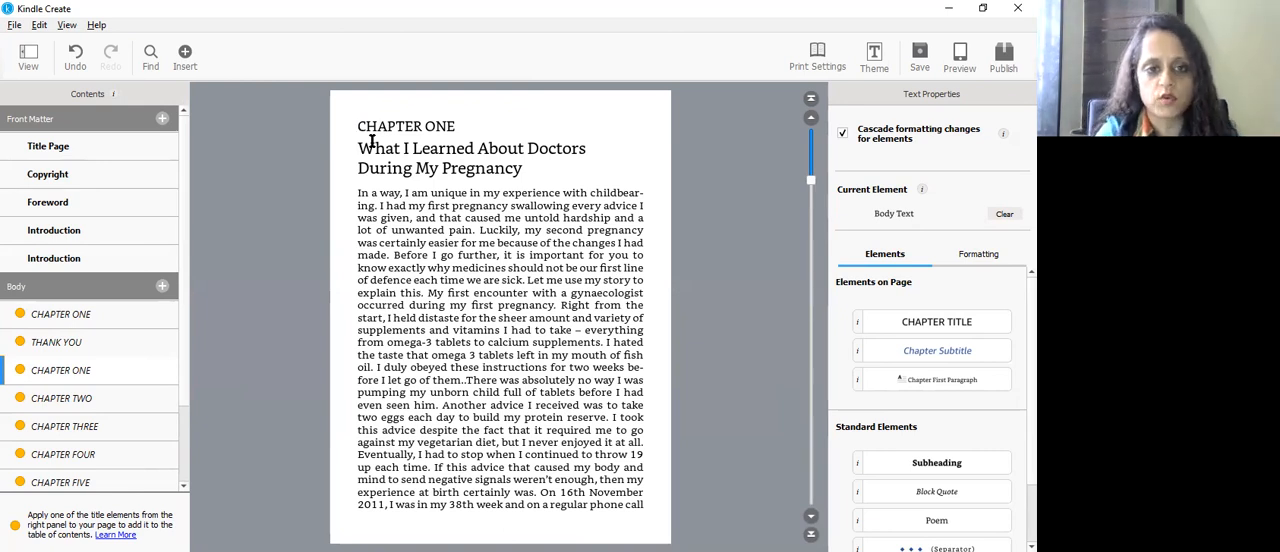
{"action": "left_click_drag", "start_coordinate": [360, 126], "coordinate": [557, 128]}
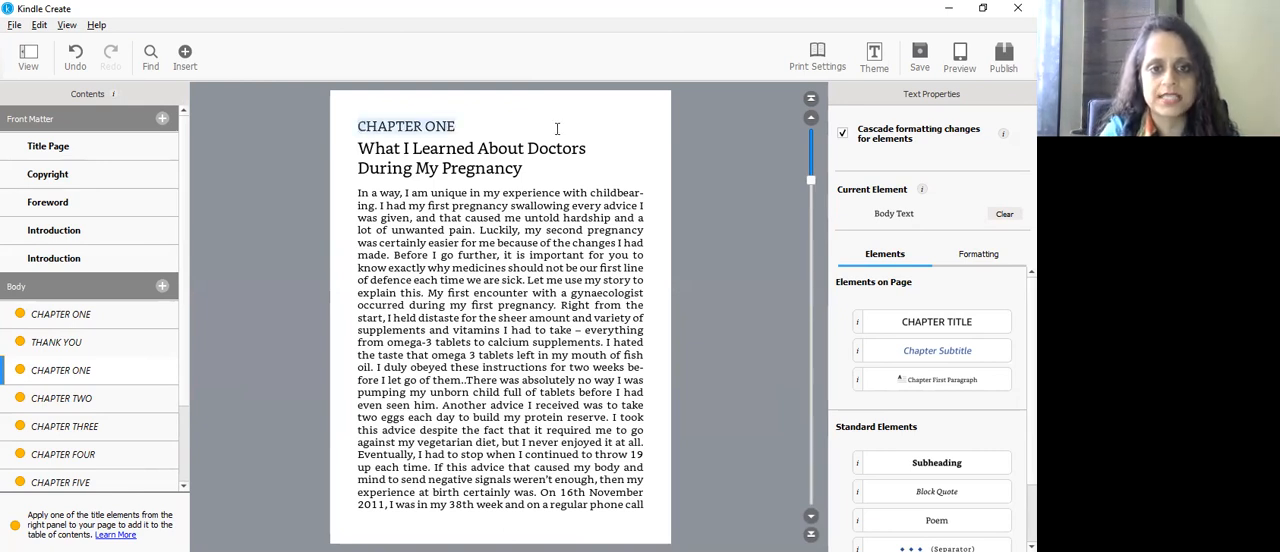
{"action": "left_click", "coordinate": [493, 165]}
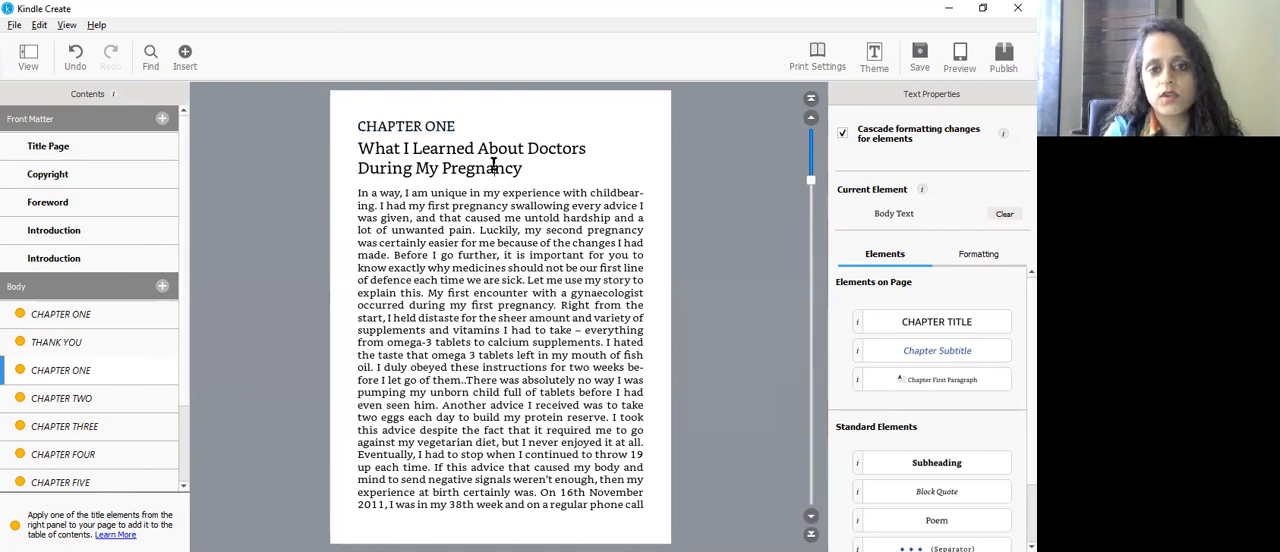
{"action": "left_click_drag", "start_coordinate": [359, 126], "coordinate": [457, 126]}
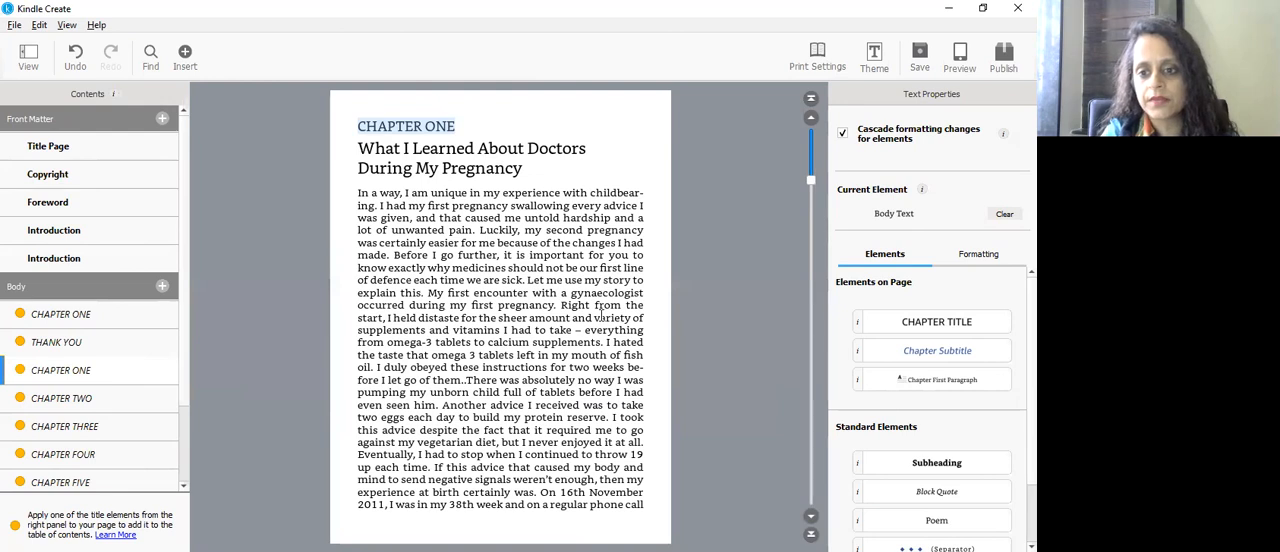
{"action": "left_click", "coordinate": [948, 324]}
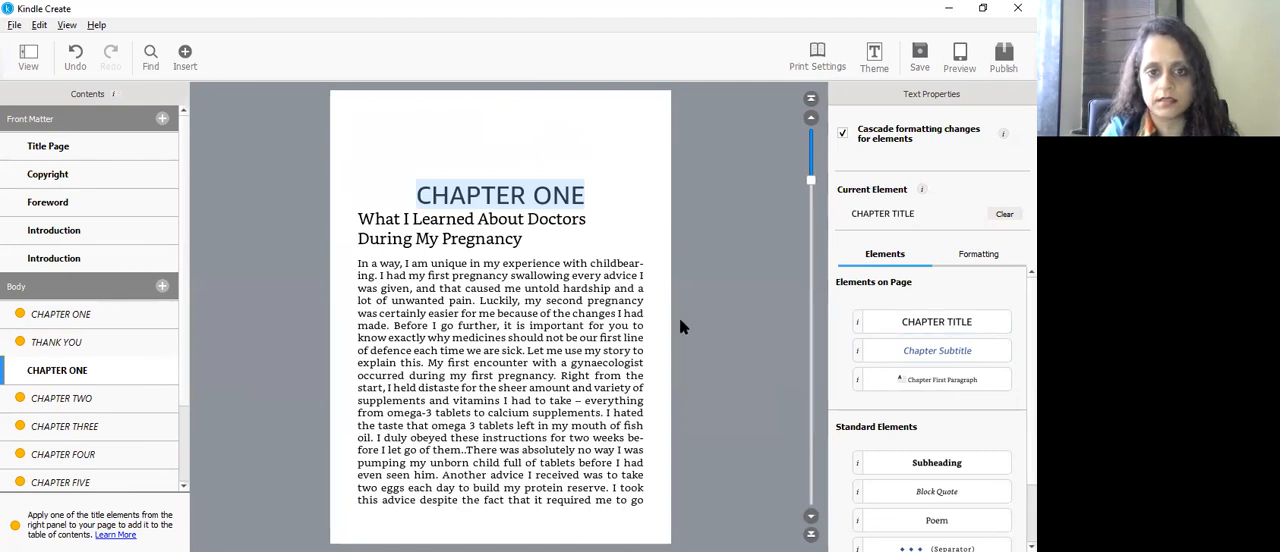
{"action": "left_click_drag", "start_coordinate": [359, 219], "coordinate": [528, 240]}
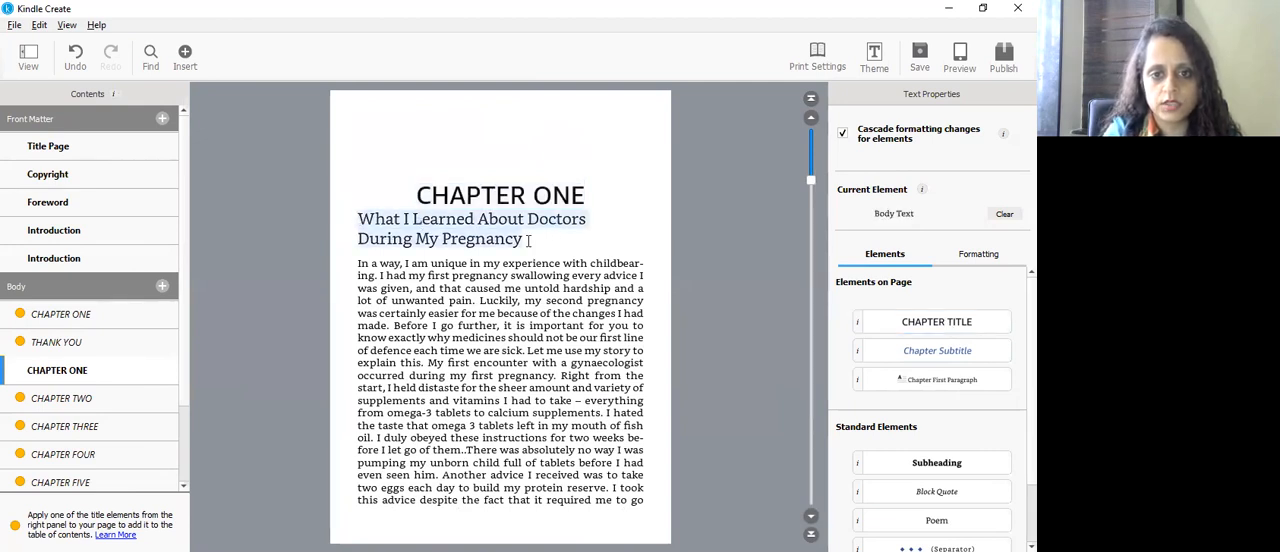
{"action": "left_click", "coordinate": [925, 355]}
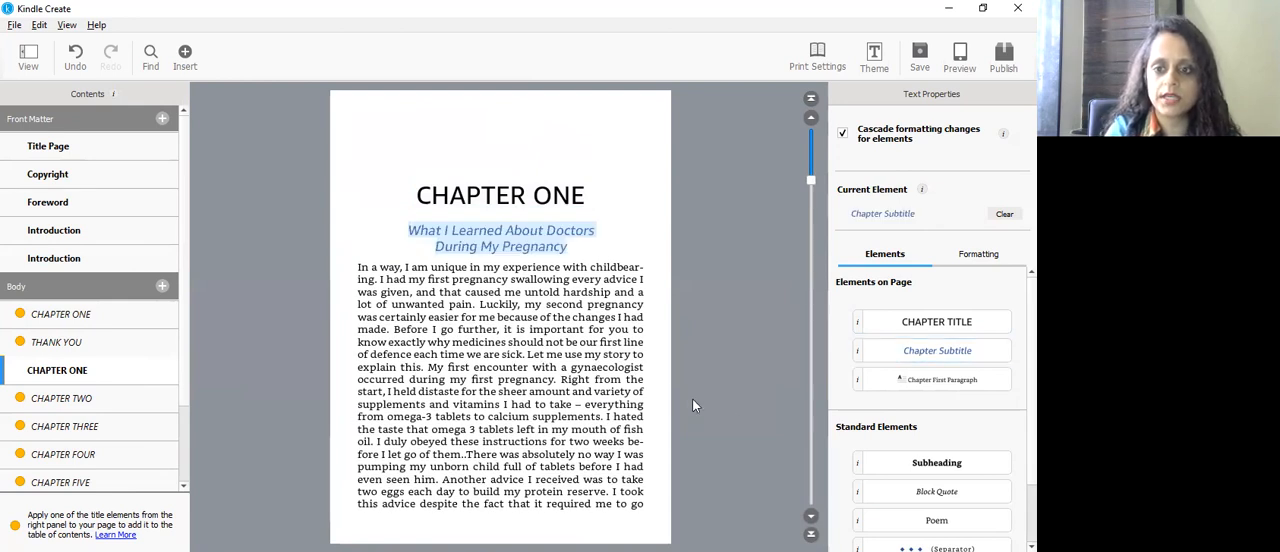
{"action": "left_click", "coordinate": [622, 395]}
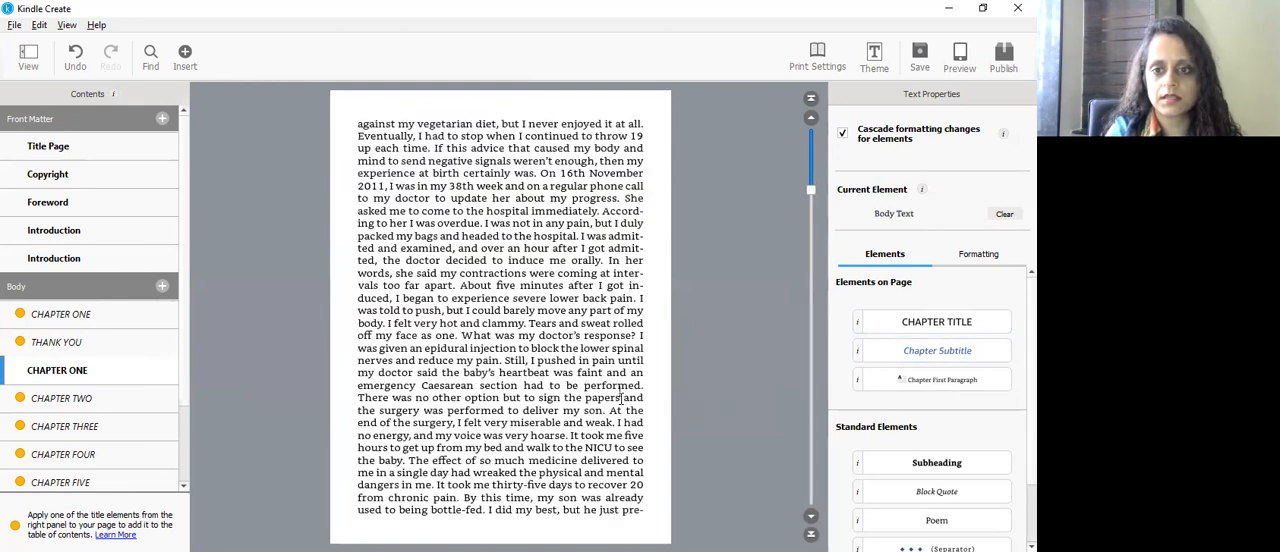
{"action": "scroll", "coordinate": [622, 395], "scroll_direction": "down", "scroll_amount": 5}
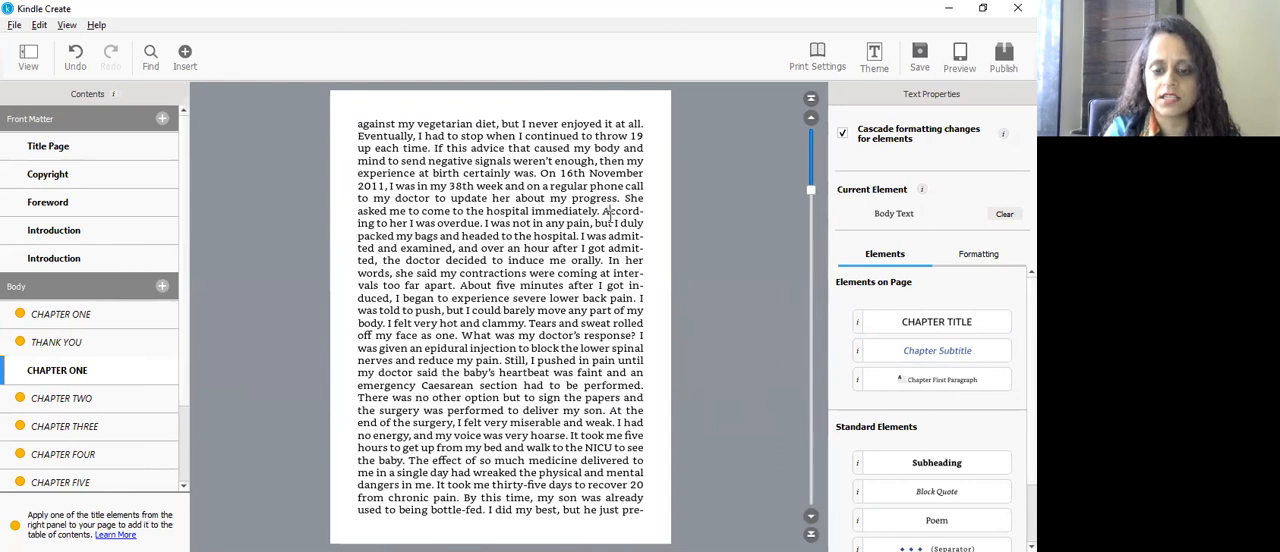
{"action": "key", "text": "Page_Up"}
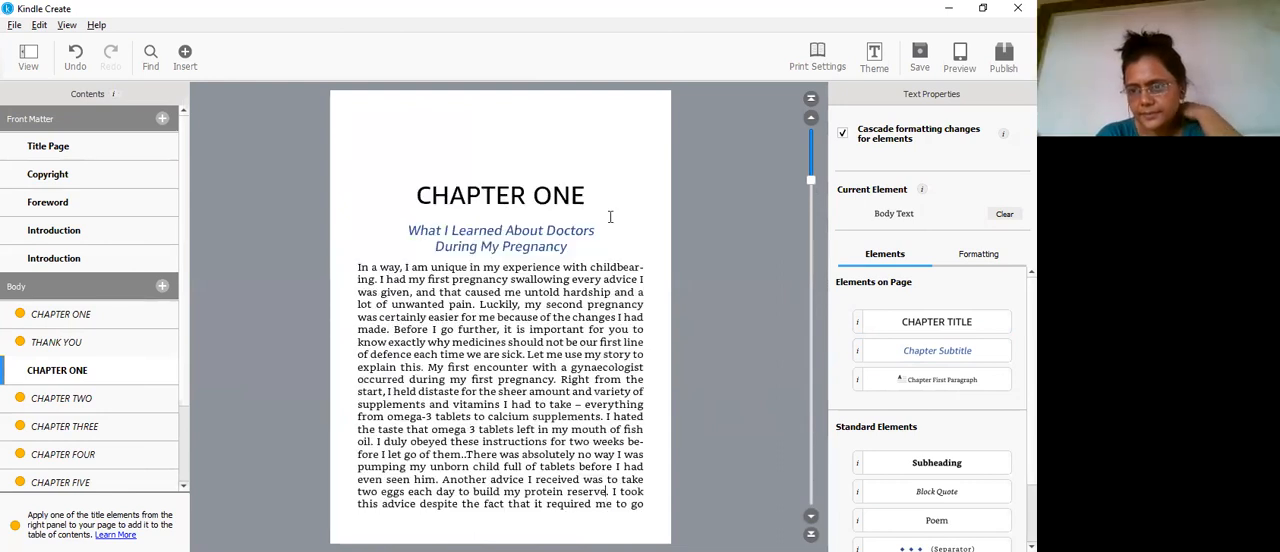
{"action": "key", "text": "Page_Down"}
{"action": "key", "text": "Page_Up"}
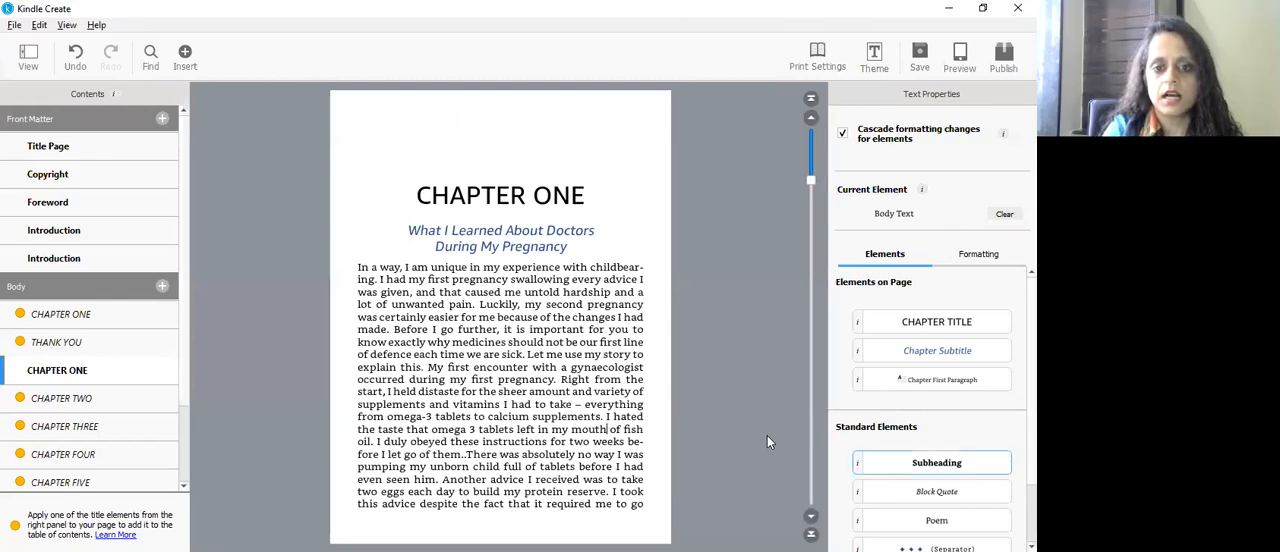
Step: Add the line "2.1 nsfkdfgrek" below the chapter subtitle and format it as a Subheading
{"action": "left_click", "coordinate": [586, 247]}
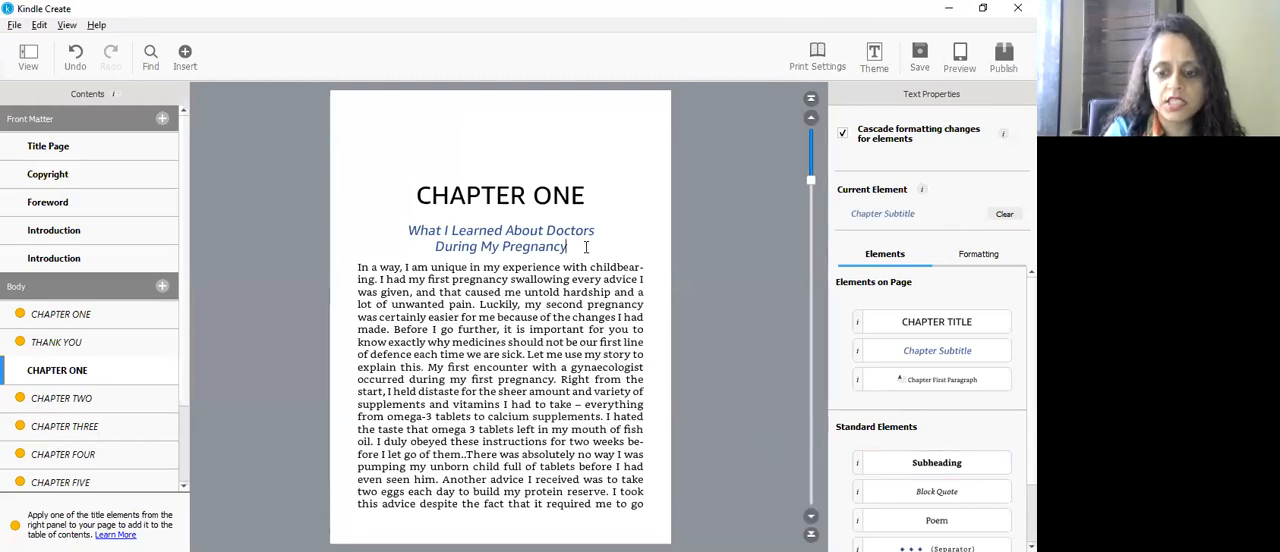
{"action": "key", "text": "Return"}
{"action": "type", "text": "2.1"}
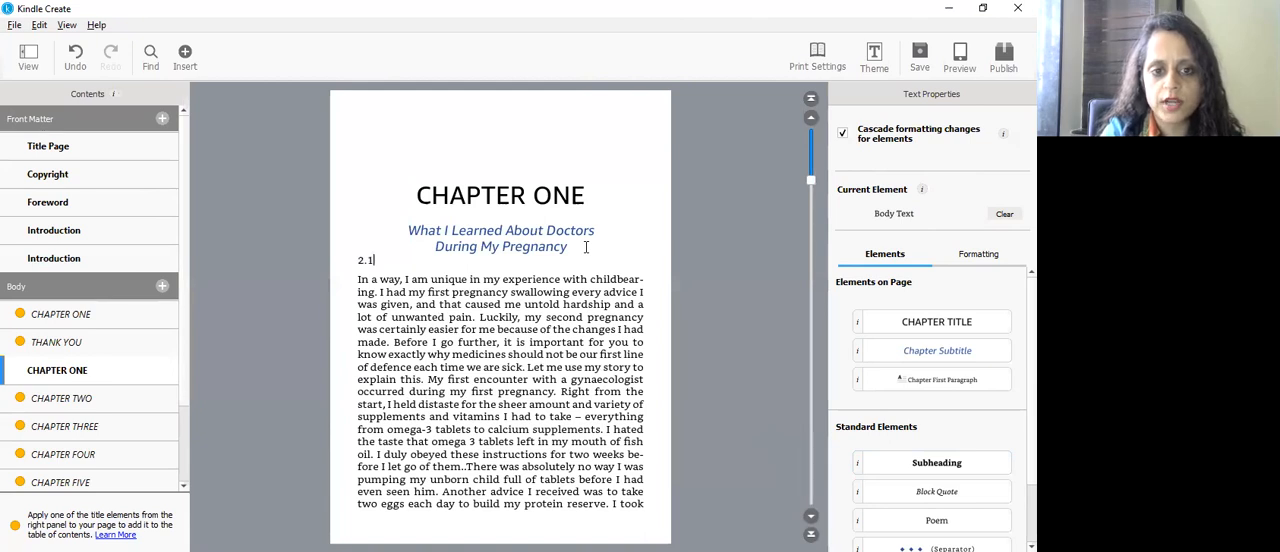
{"action": "type", "text": " nsfkdfgrek"}
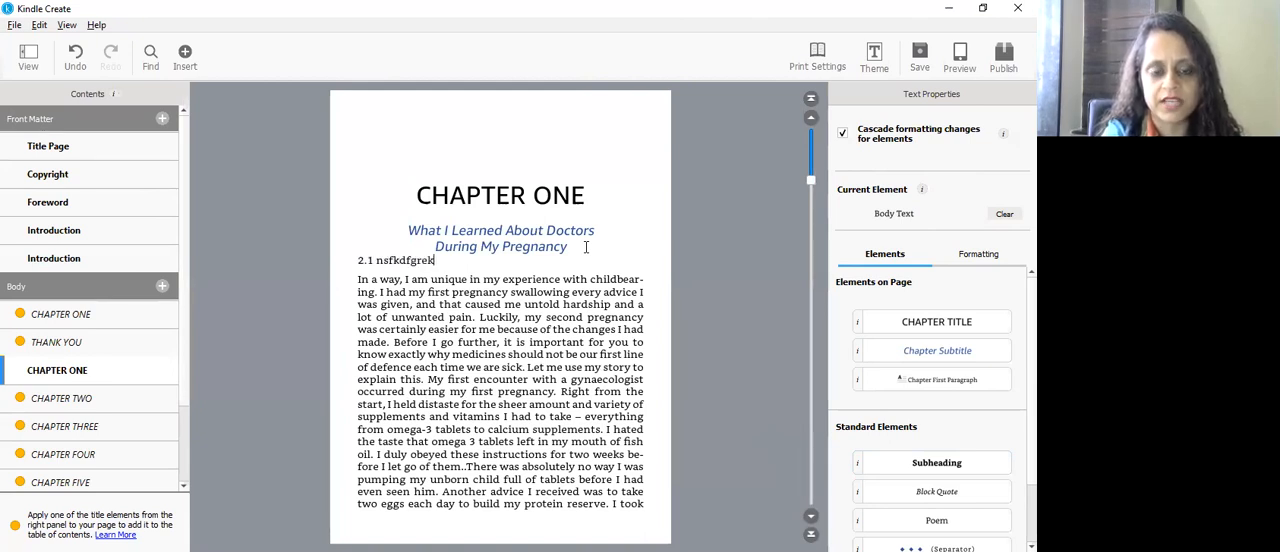
{"action": "left_click_drag", "start_coordinate": [435, 260], "coordinate": [358, 262]}
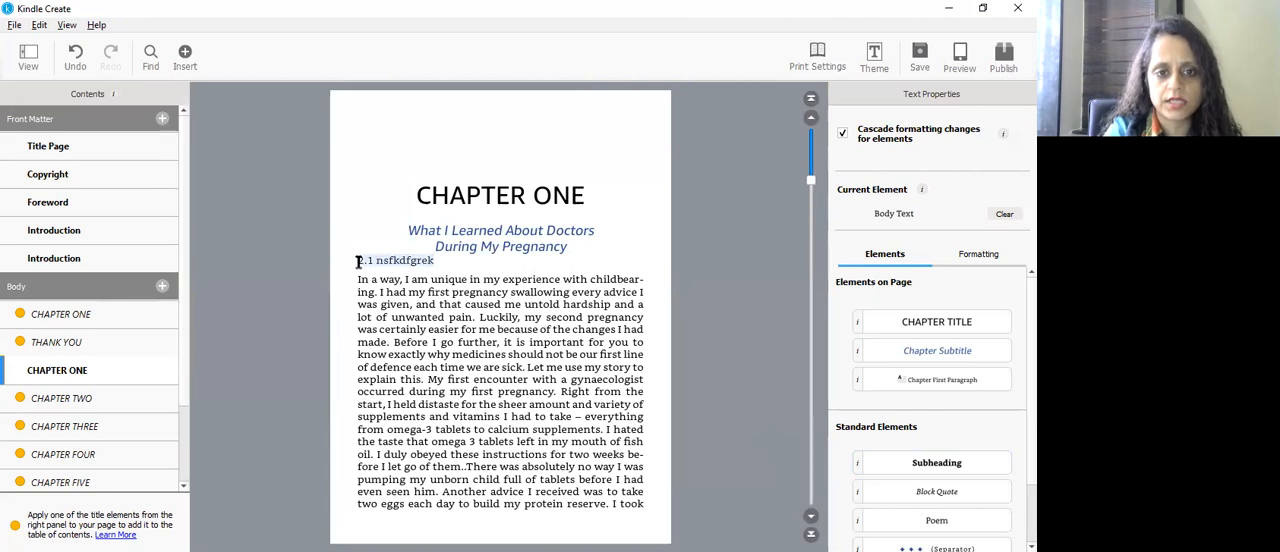
{"action": "left_click", "coordinate": [943, 467]}
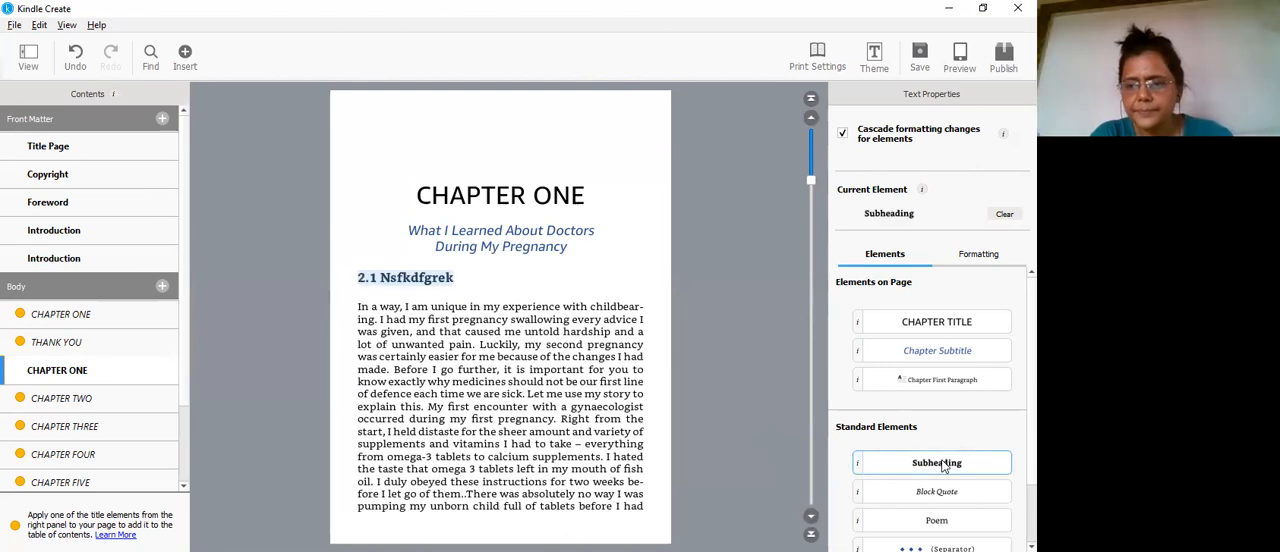
Step: Split the CHAPTER ONE body text into new paragraphs before "Let me use my story" and before "If this advice that caused"
{"action": "left_click", "coordinate": [533, 387]}
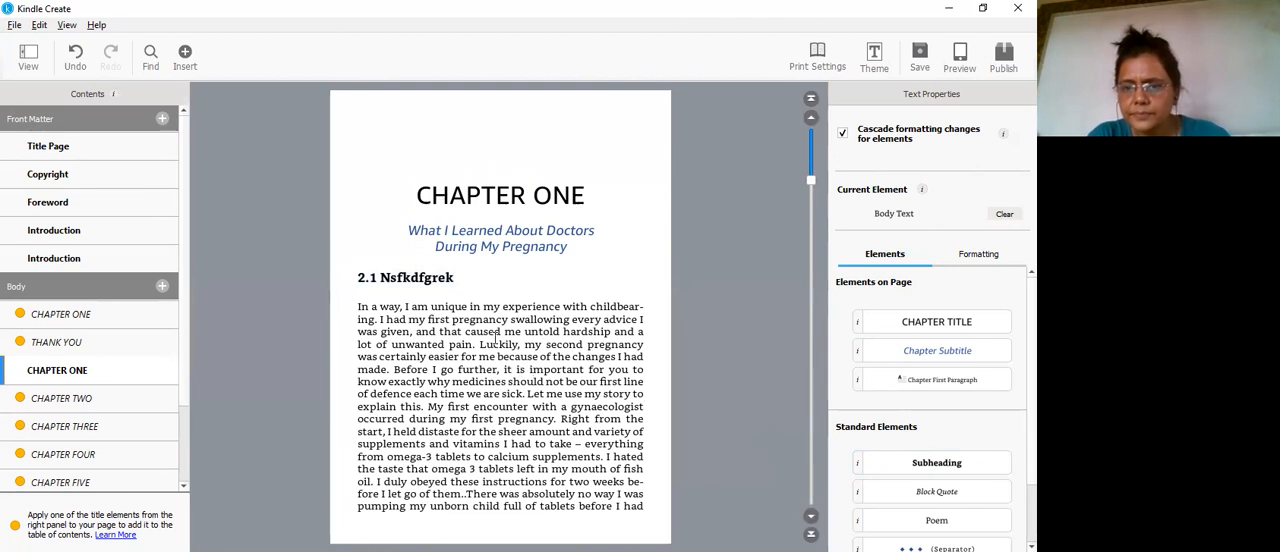
{"action": "left_click", "coordinate": [528, 393]}
{"action": "key", "text": "Return"}
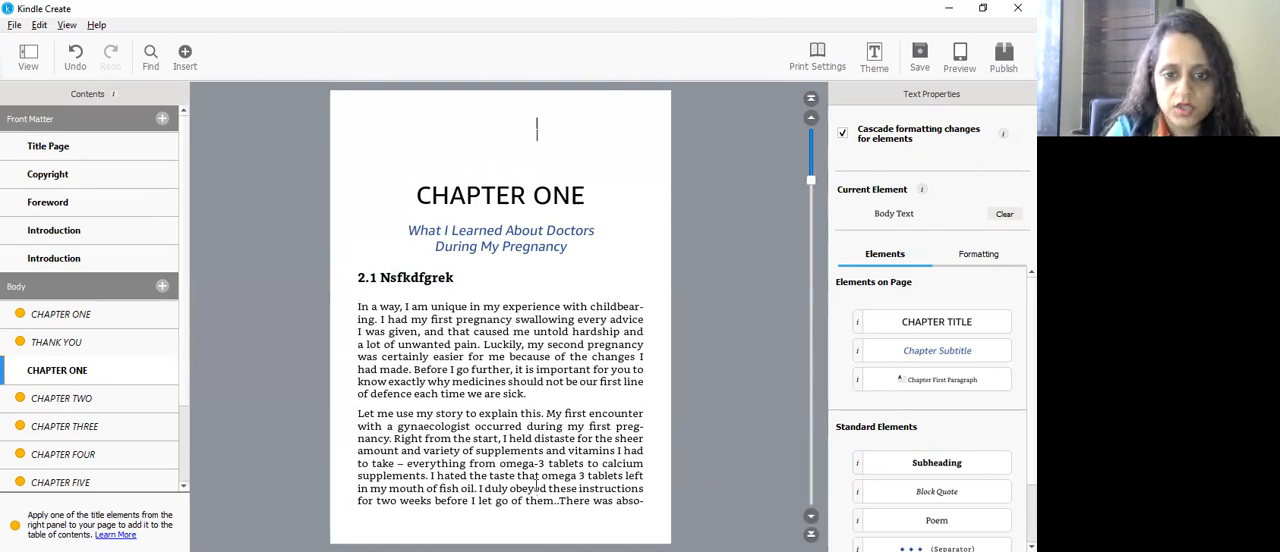
{"action": "scroll", "coordinate": [537, 488], "scroll_direction": "down", "scroll_amount": 5}
{"action": "left_click", "coordinate": [547, 198]}
{"action": "key", "text": "Return"}
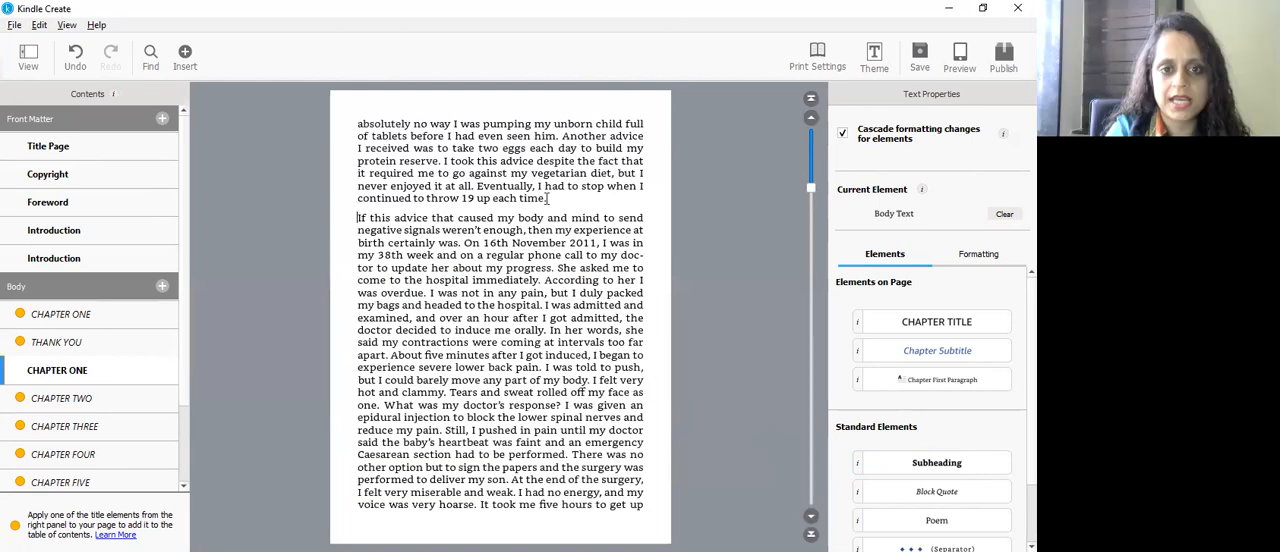
Step: View the CHAPTER TWO, CHAPTER THREE, CHAPTER FOUR and Conclusion sections of the book body
{"action": "left_click", "coordinate": [98, 404]}
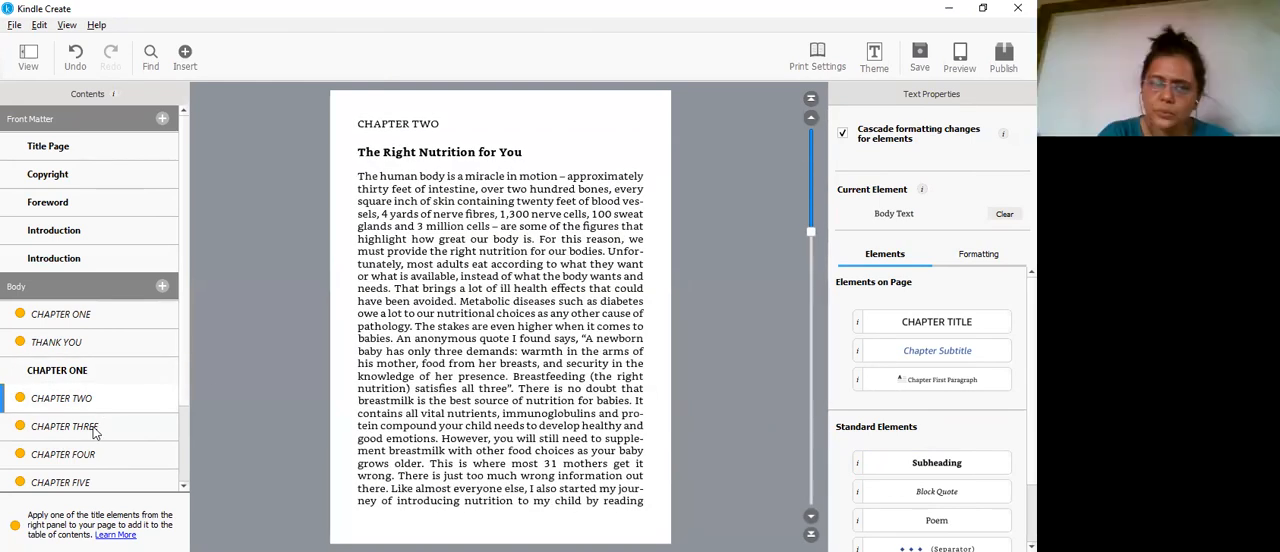
{"action": "left_click", "coordinate": [95, 430]}
{"action": "left_click", "coordinate": [108, 455]}
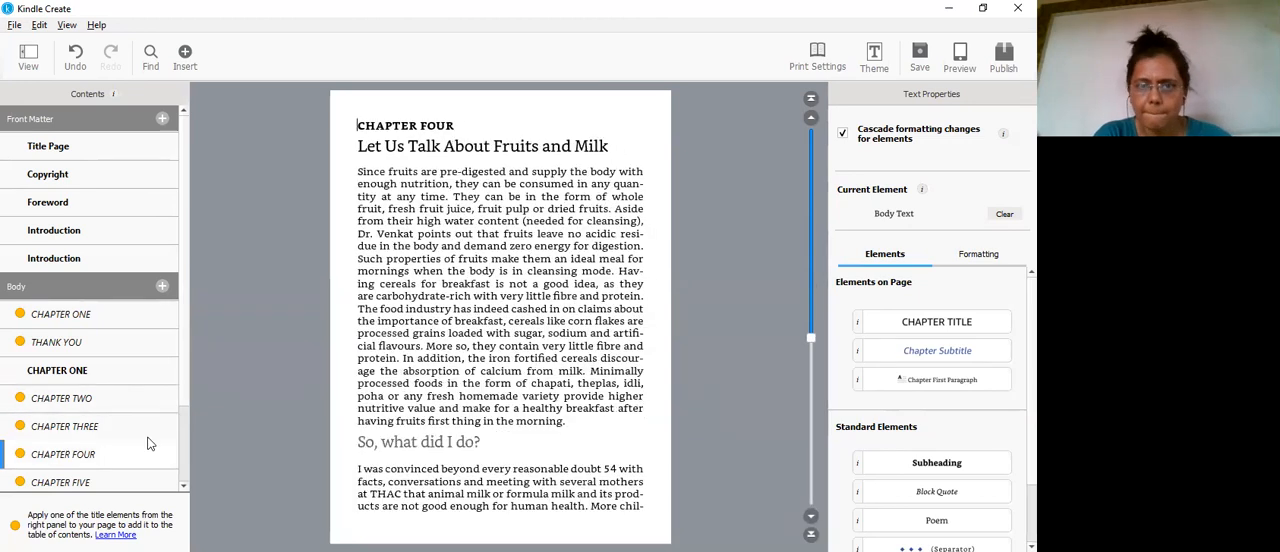
{"action": "left_click_drag", "start_coordinate": [184, 392], "coordinate": [185, 450]}
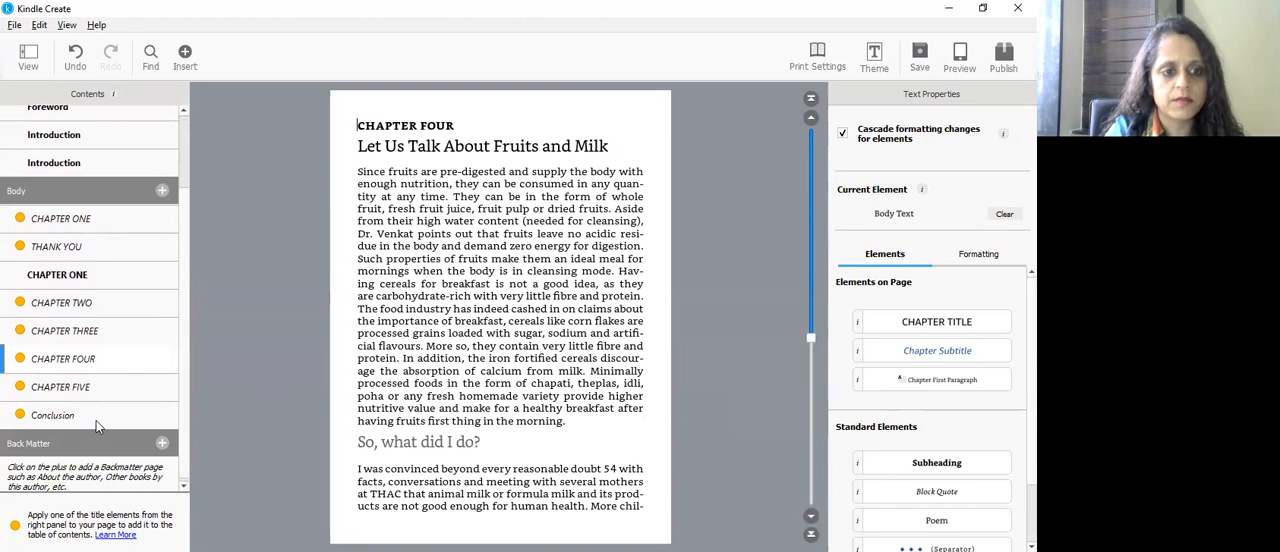
{"action": "left_click", "coordinate": [60, 415]}
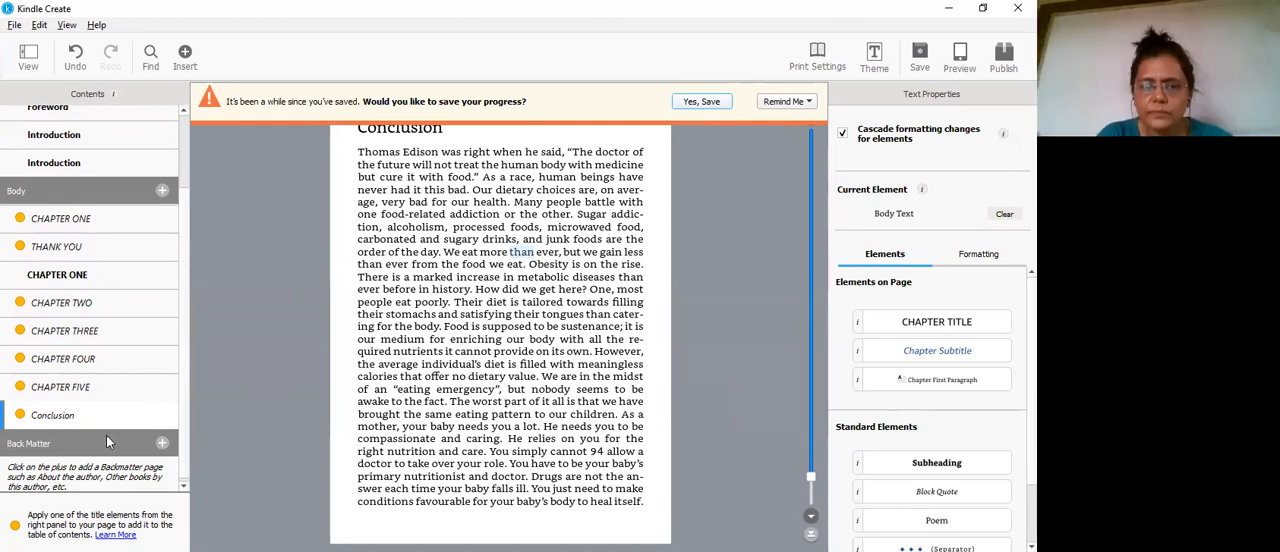
Step: Start an About The Author page in the back matter and enter the author's full name
{"action": "left_click", "coordinate": [162, 444]}
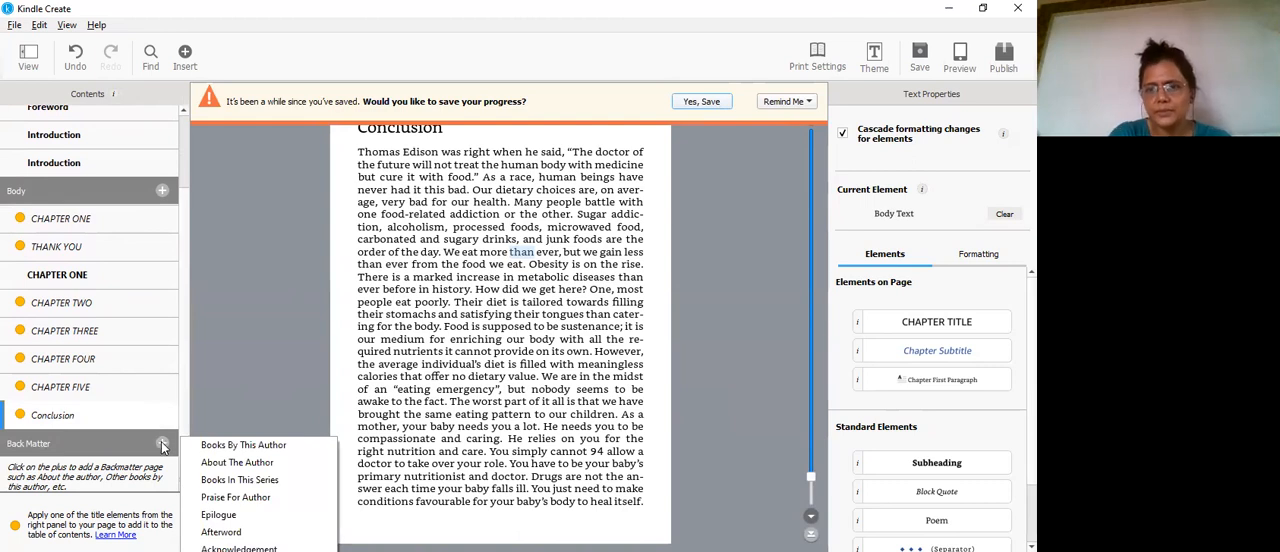
{"action": "left_click", "coordinate": [211, 466]}
{"action": "left_click", "coordinate": [382, 188]}
{"action": "type", "text": "shilpa singhsammdmsnd"}
{"action": "key", "text": "BackSpace"}
{"action": "key", "text": "BackSpace"}
{"action": "key", "text": "BackSpace"}
{"action": "key", "text": "BackSpace"}
{"action": "key", "text": "BackSpace"}
{"action": "key", "text": "BackSpace"}
{"action": "key", "text": "BackSpace"}
{"action": "key", "text": "BackSpace"}
{"action": "key", "text": "BackSpace"}
Step: Enter "aKJDKSSK" as the author description and create the page without an image
{"action": "left_click", "coordinate": [380, 258]}
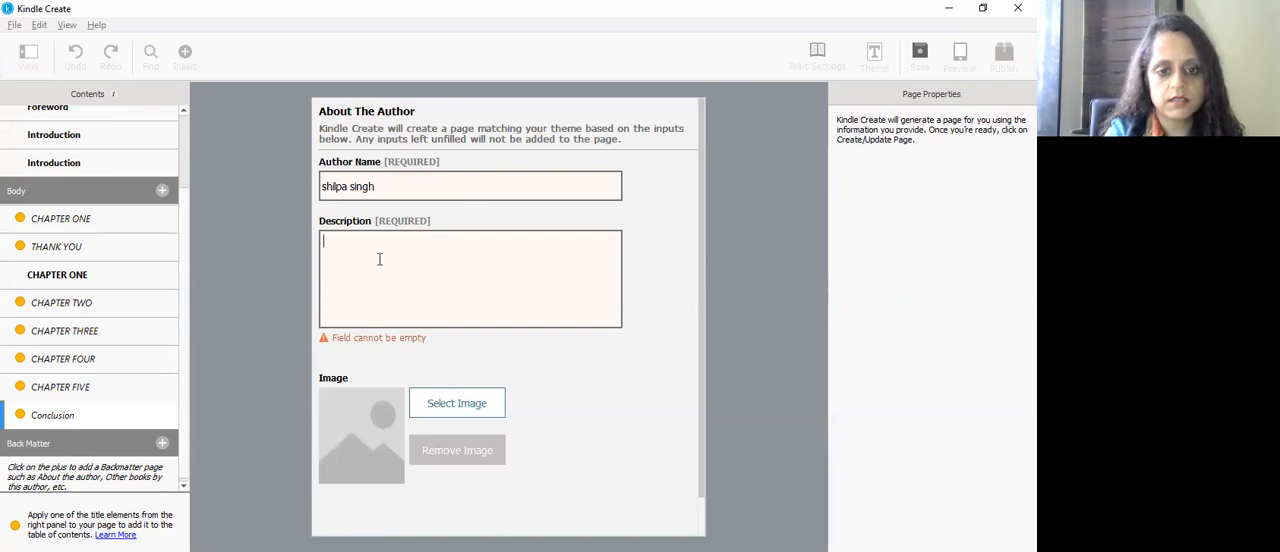
{"action": "type", "text": "aKJDKSSK"}
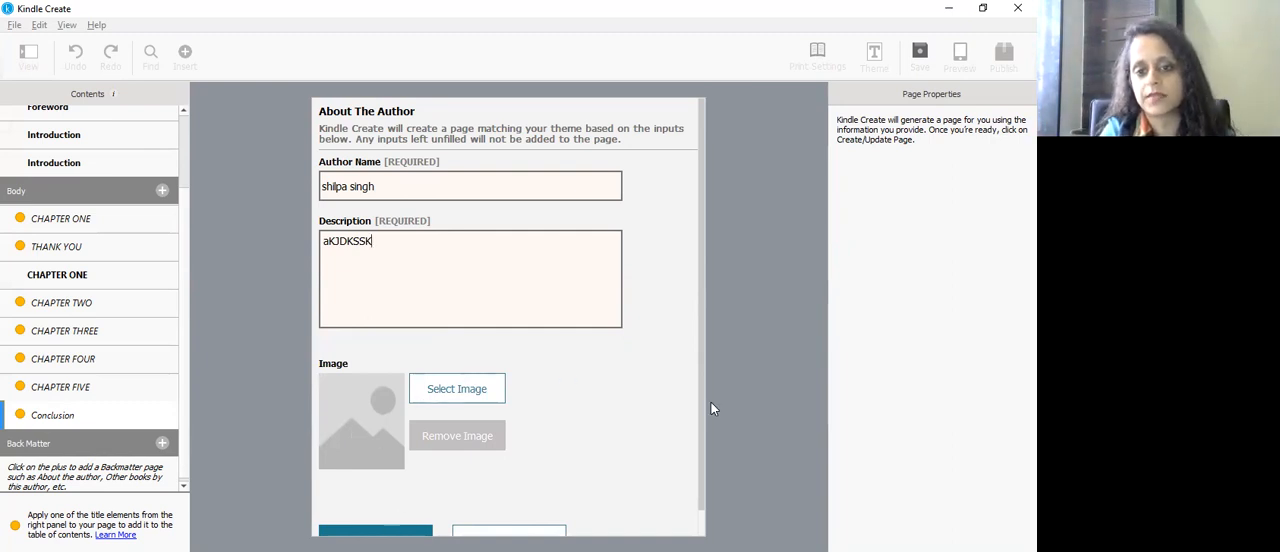
{"action": "scroll", "coordinate": [701, 395], "scroll_direction": "down", "scroll_amount": 1}
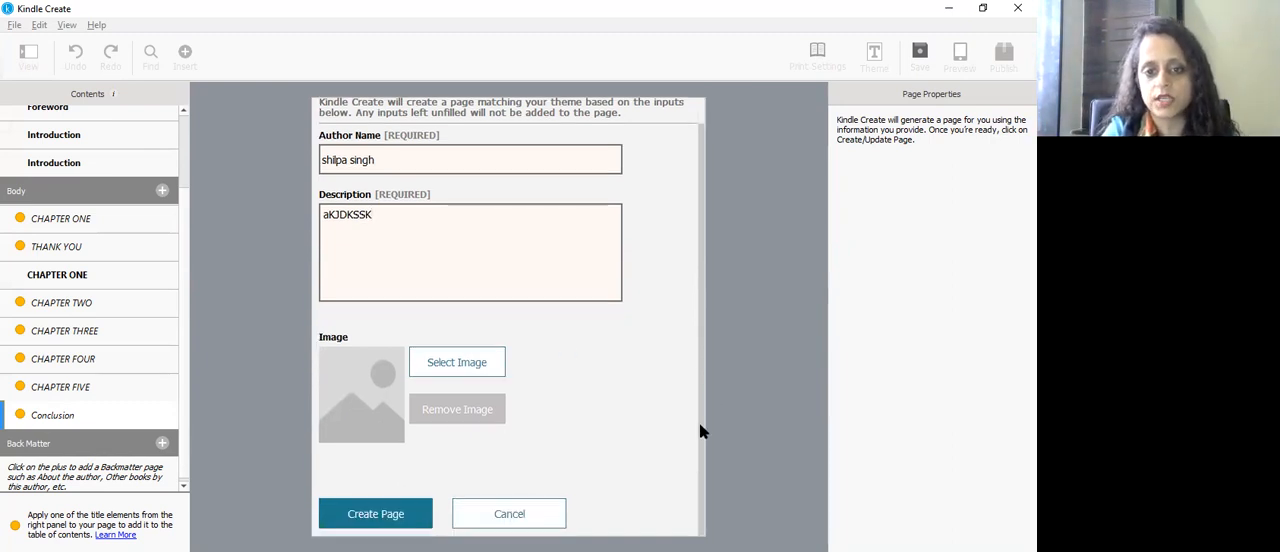
{"action": "left_click", "coordinate": [376, 514]}
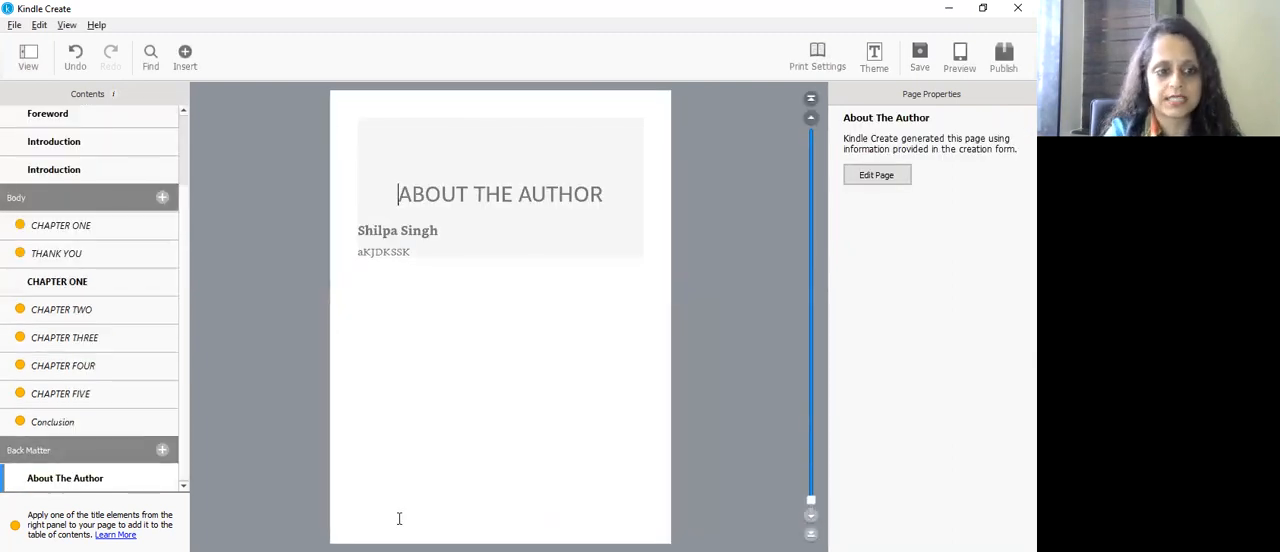
{"action": "left_click", "coordinate": [163, 451]}
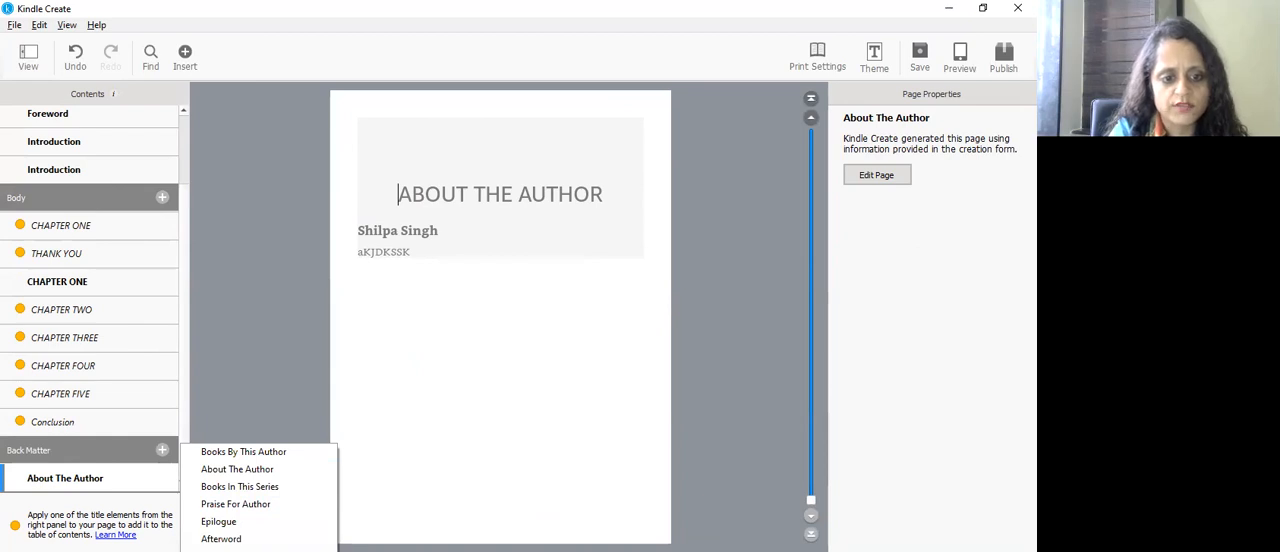
{"action": "left_click", "coordinate": [540, 412]}
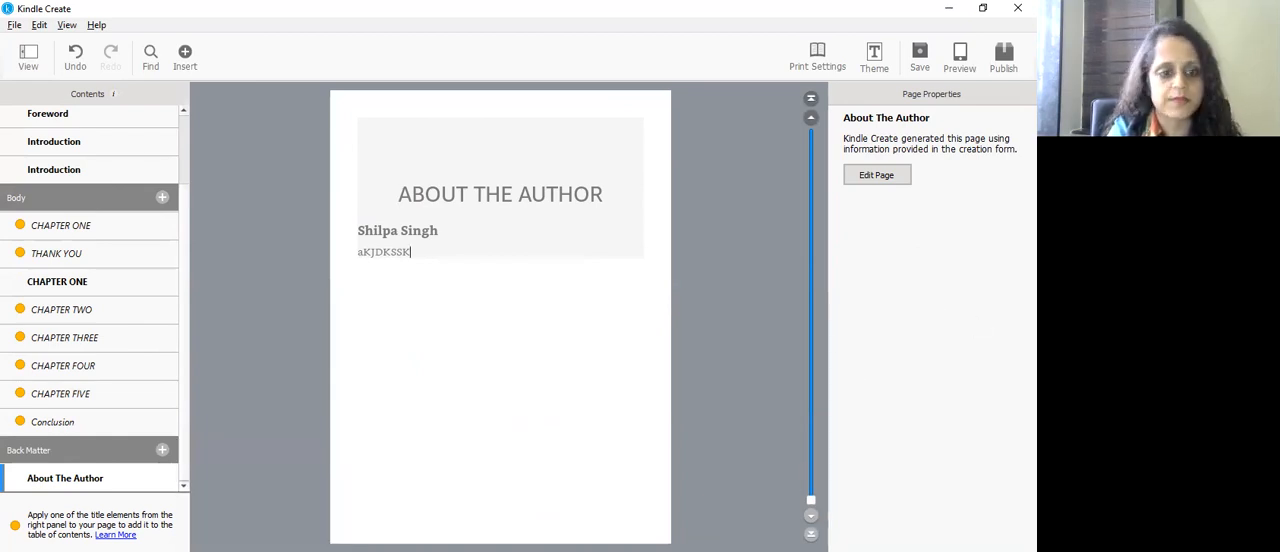
{"action": "left_click", "coordinate": [185, 487]}
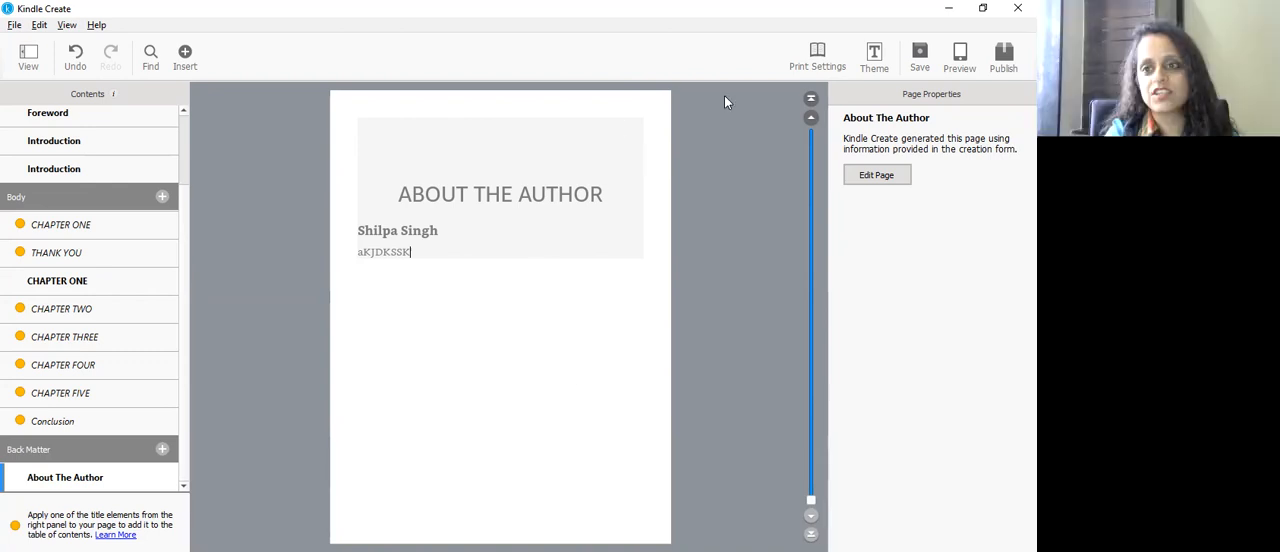
Step: Preview the book on the tablet device, paging backward from About The Author past the start of CHAPTER FIVE, and close the preview
{"action": "left_click", "coordinate": [919, 58]}
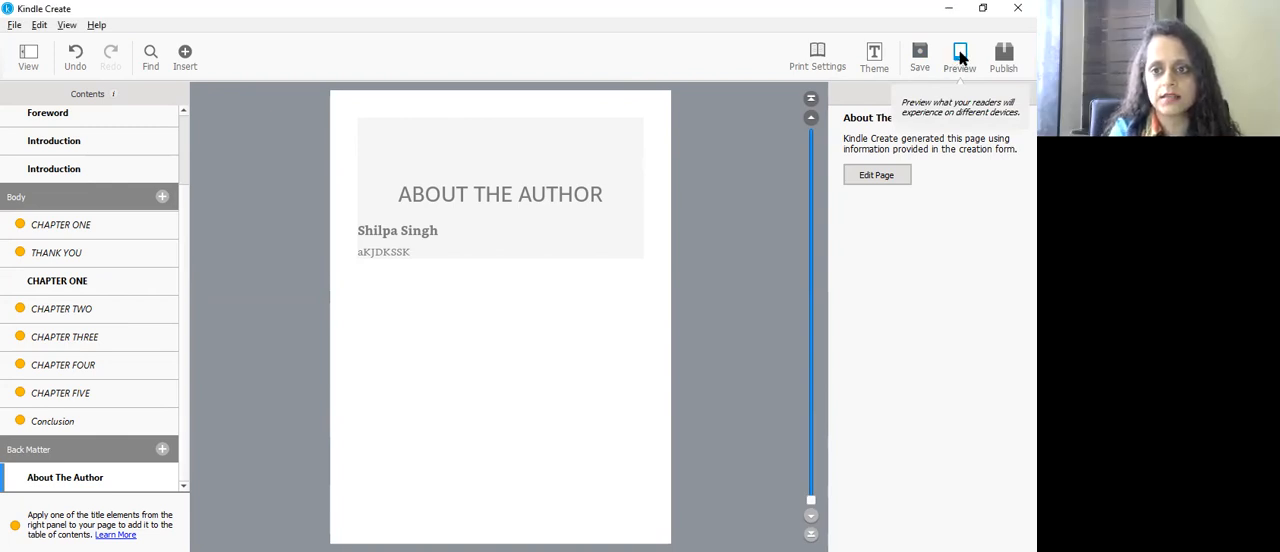
{"action": "left_click", "coordinate": [960, 58]}
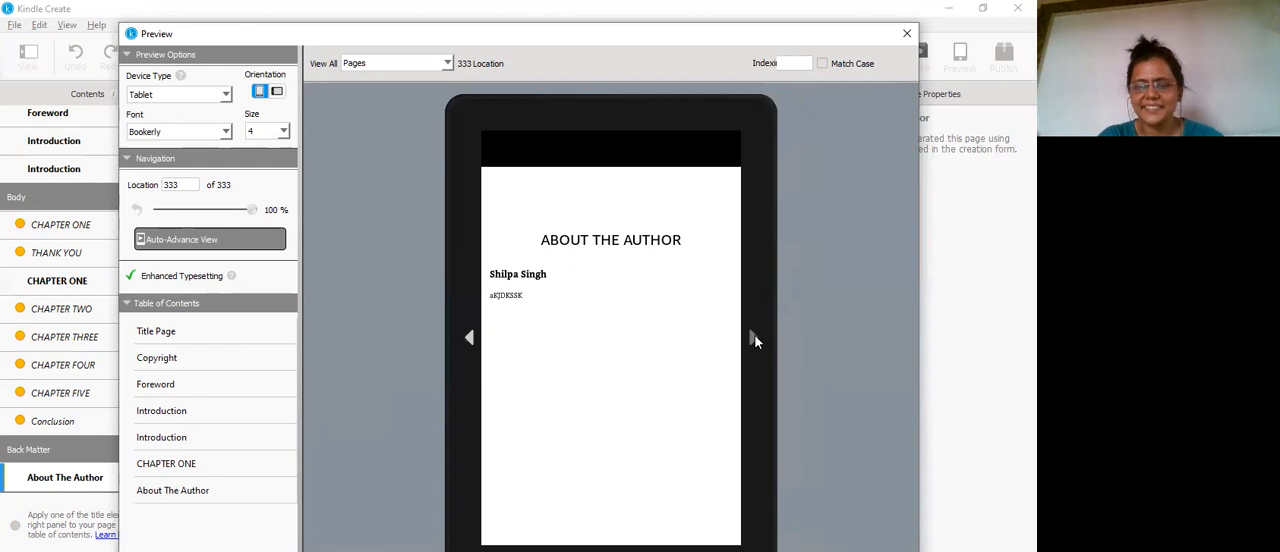
{"action": "left_click", "coordinate": [470, 340]}
{"action": "left_click", "coordinate": [470, 340]}
{"action": "left_click", "coordinate": [470, 340]}
{"action": "left_click", "coordinate": [470, 340]}
{"action": "left_click", "coordinate": [470, 340]}
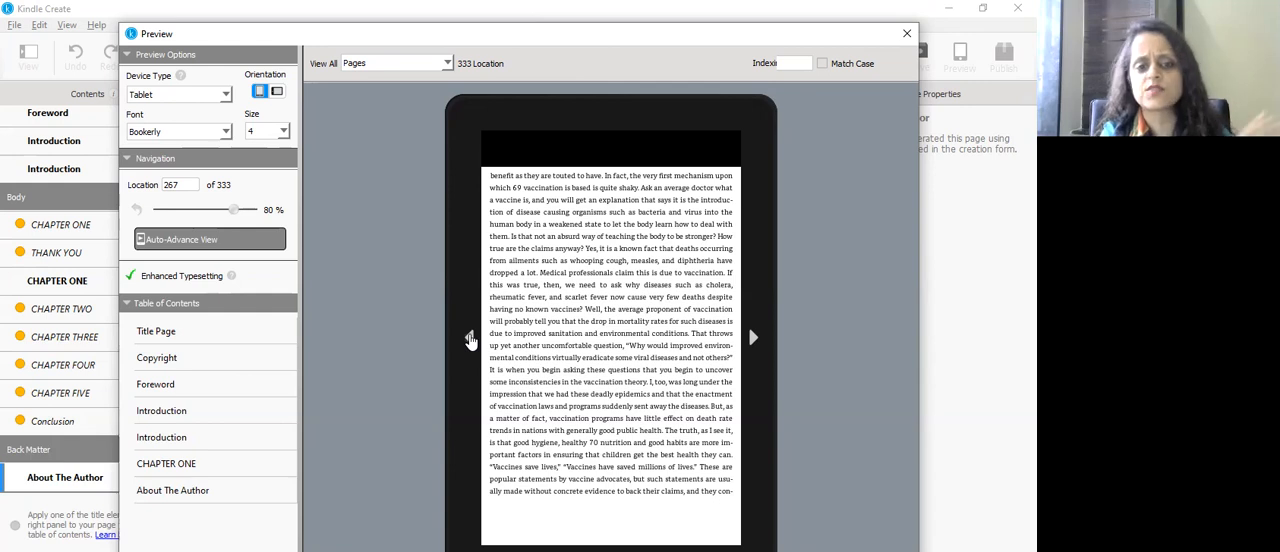
{"action": "left_click", "coordinate": [470, 340]}
{"action": "left_click", "coordinate": [470, 340]}
{"action": "left_click", "coordinate": [470, 340]}
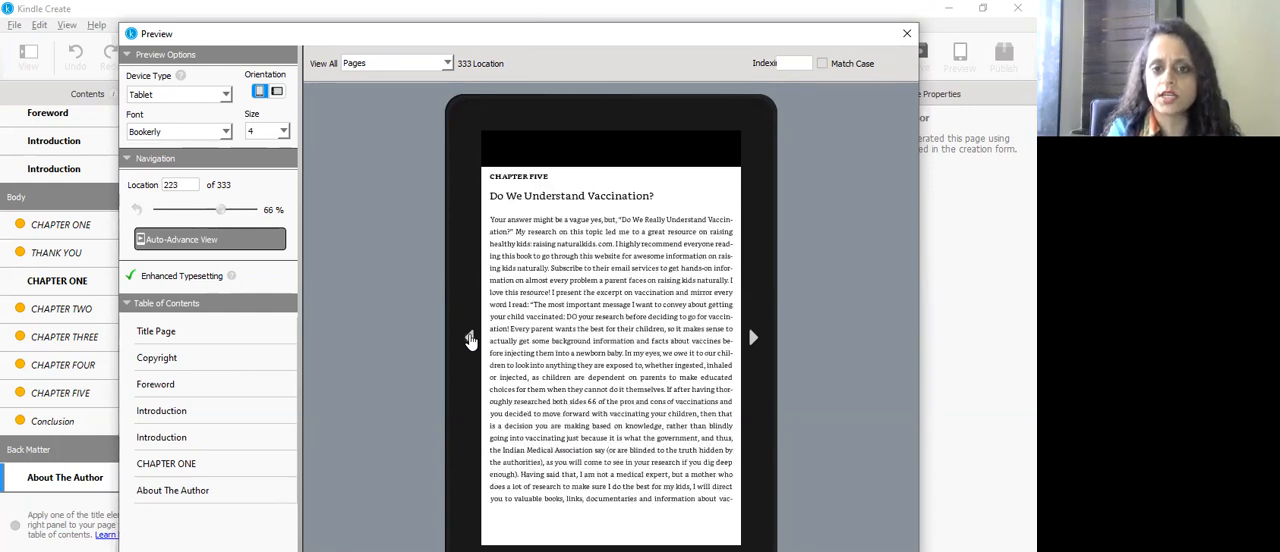
{"action": "left_click", "coordinate": [470, 340]}
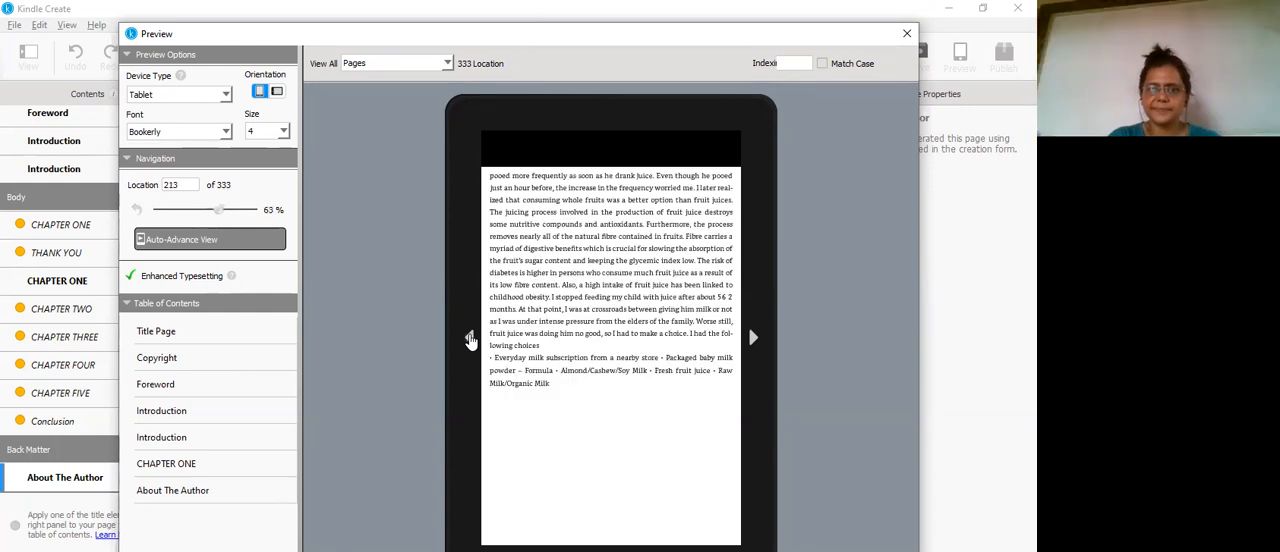
{"action": "left_click", "coordinate": [907, 35]}
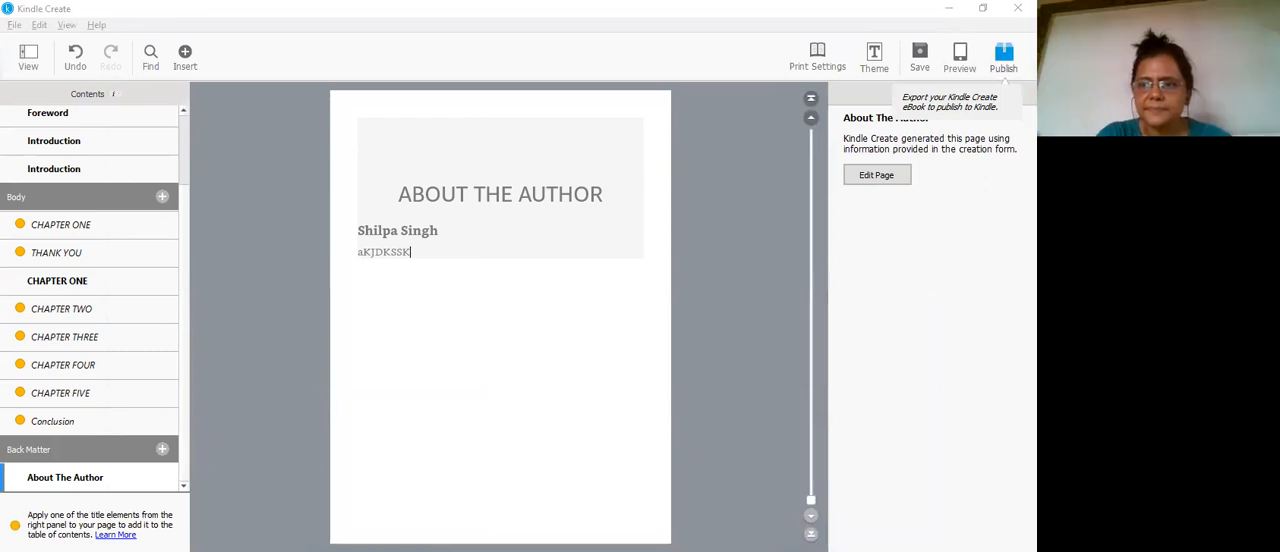
Step: Start publishing the book and save the working project file to the Desktop as book_1_KC1
{"action": "left_click", "coordinate": [1003, 57]}
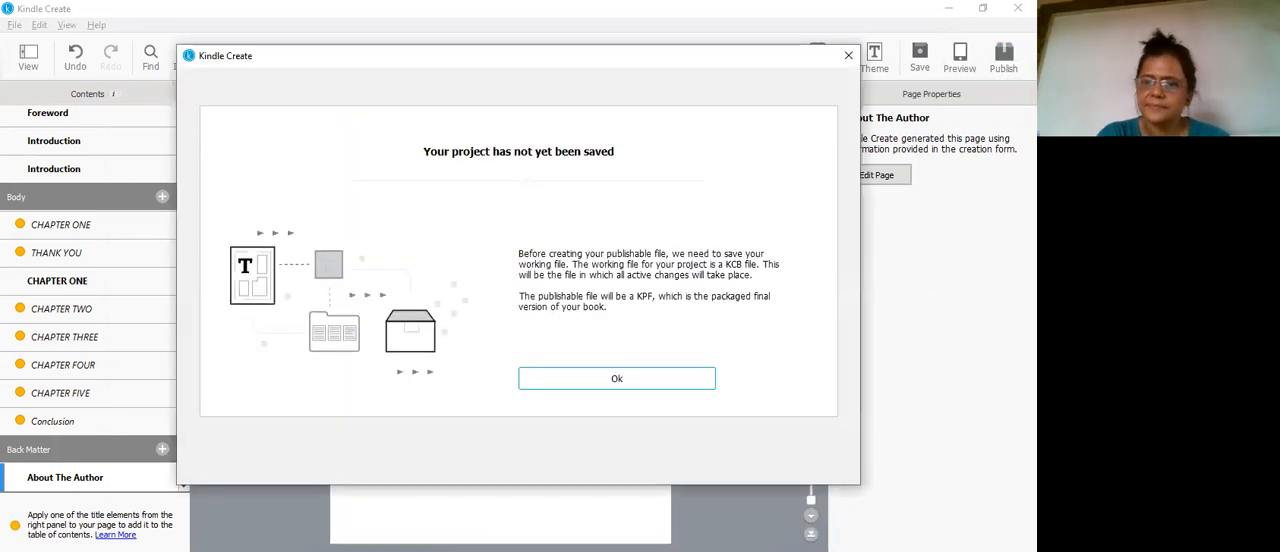
{"action": "left_click", "coordinate": [603, 381]}
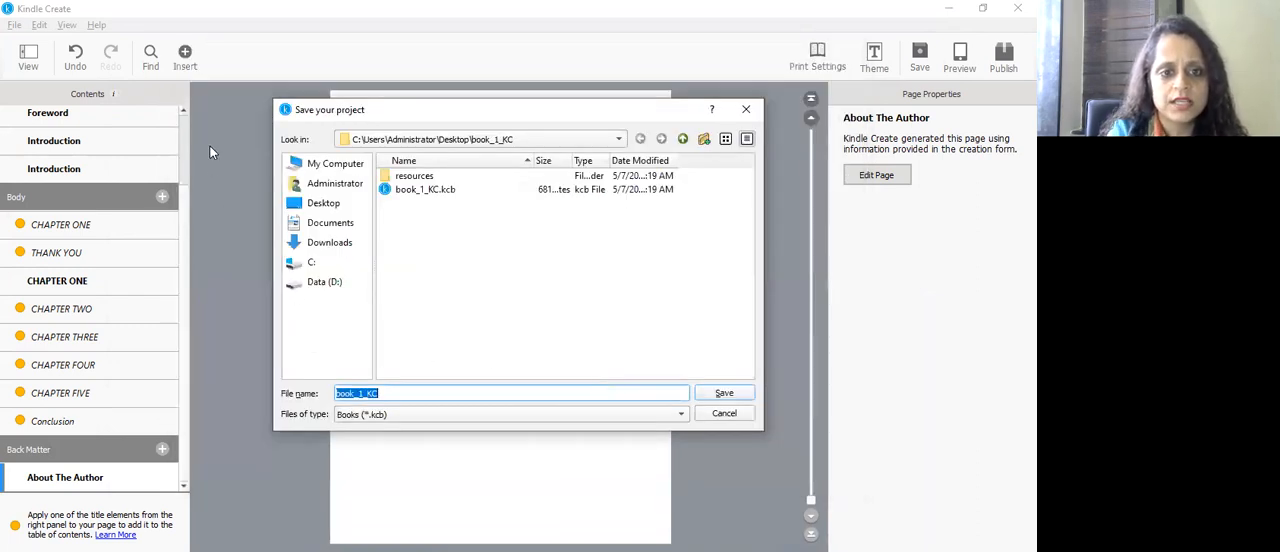
{"action": "left_click", "coordinate": [320, 204]}
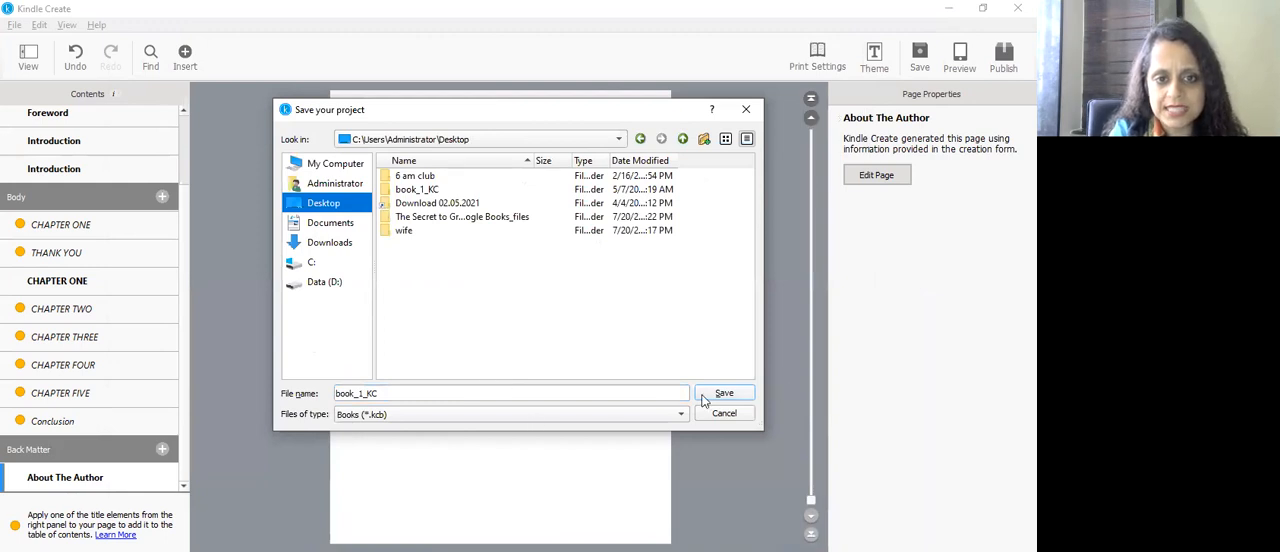
{"action": "left_click", "coordinate": [398, 393]}
{"action": "type", "text": "1"}
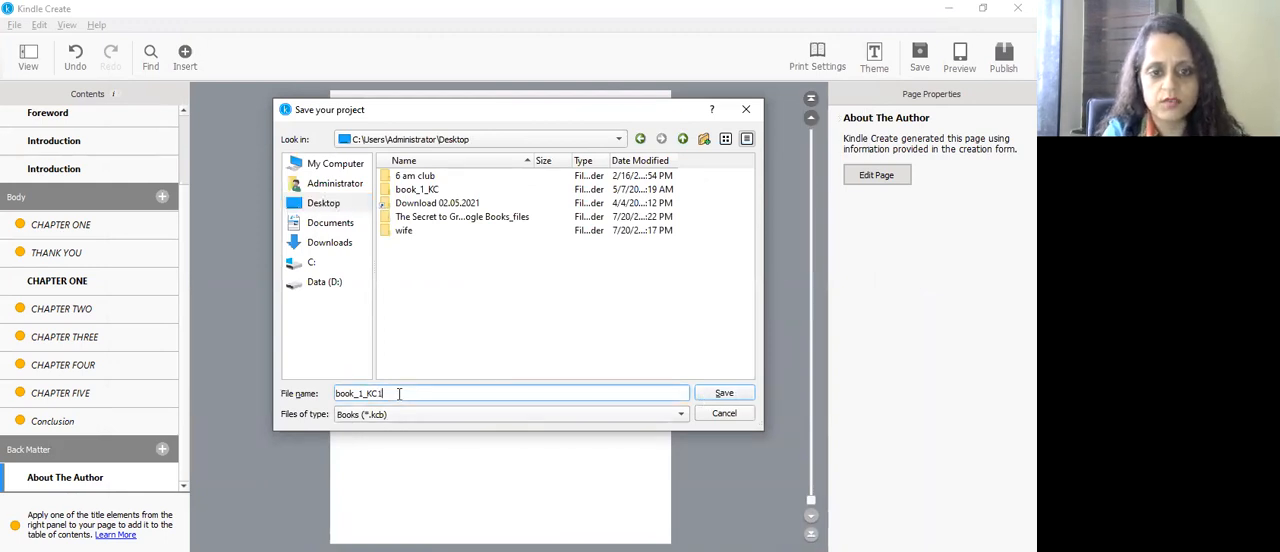
{"action": "left_click", "coordinate": [722, 394]}
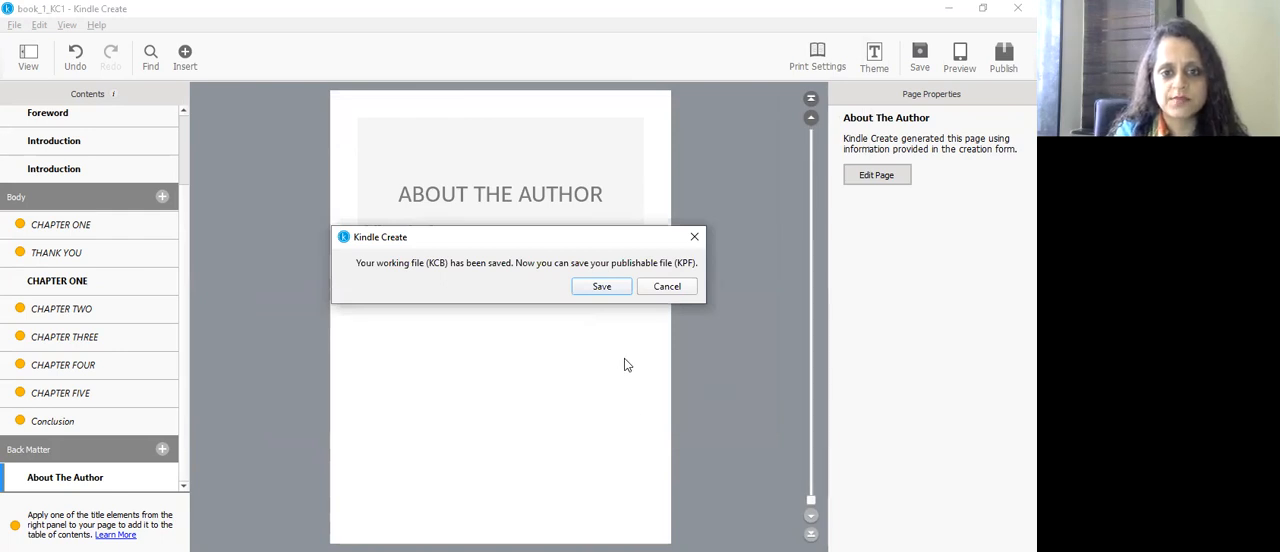
Step: Save the publishable package to the Desktop under the file name book_1.kpf1 and finish the export
{"action": "left_click", "coordinate": [603, 288]}
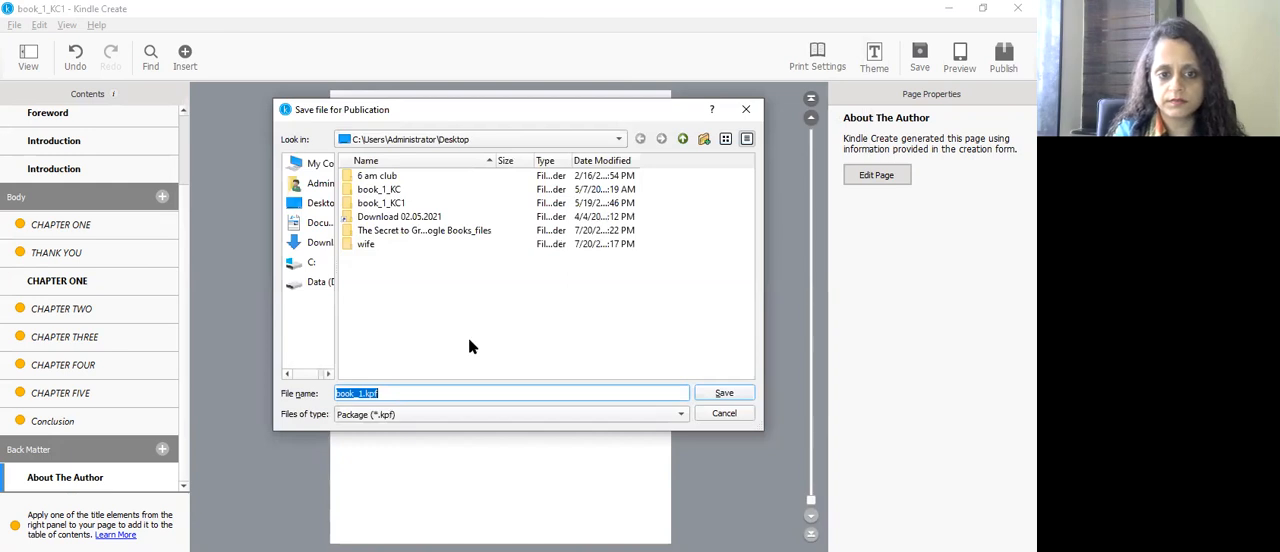
{"action": "left_click", "coordinate": [389, 393]}
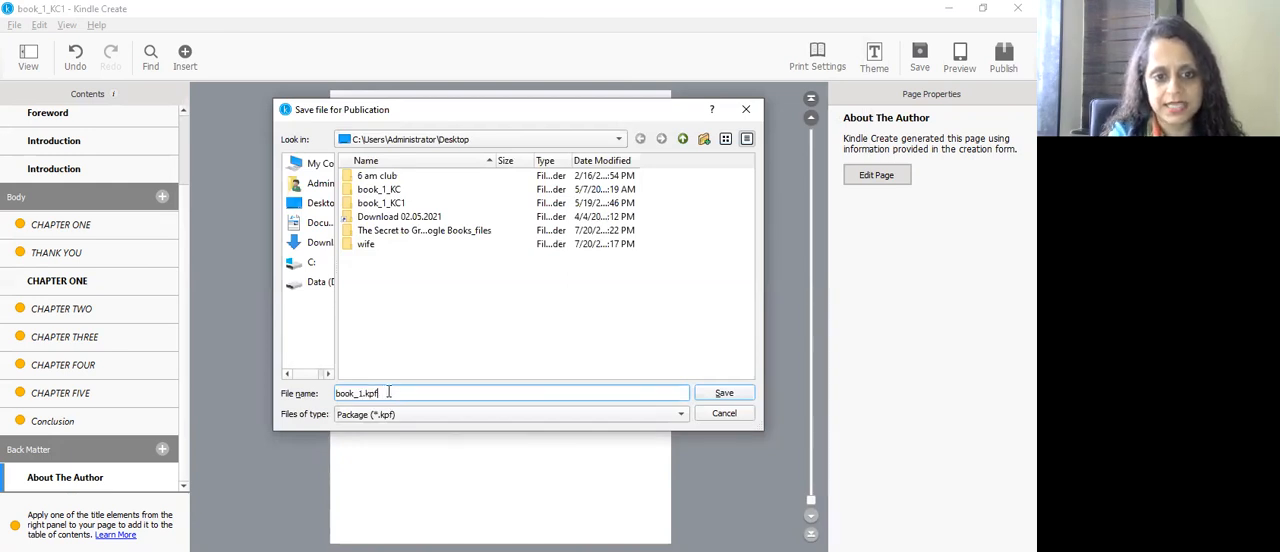
{"action": "type", "text": "1"}
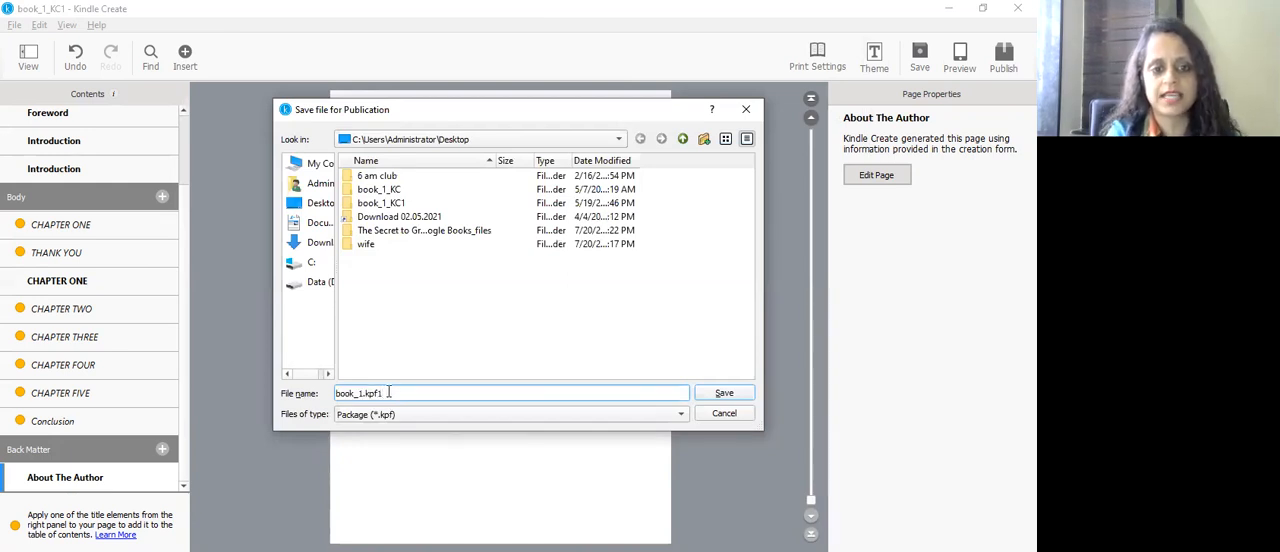
{"action": "left_click", "coordinate": [728, 400]}
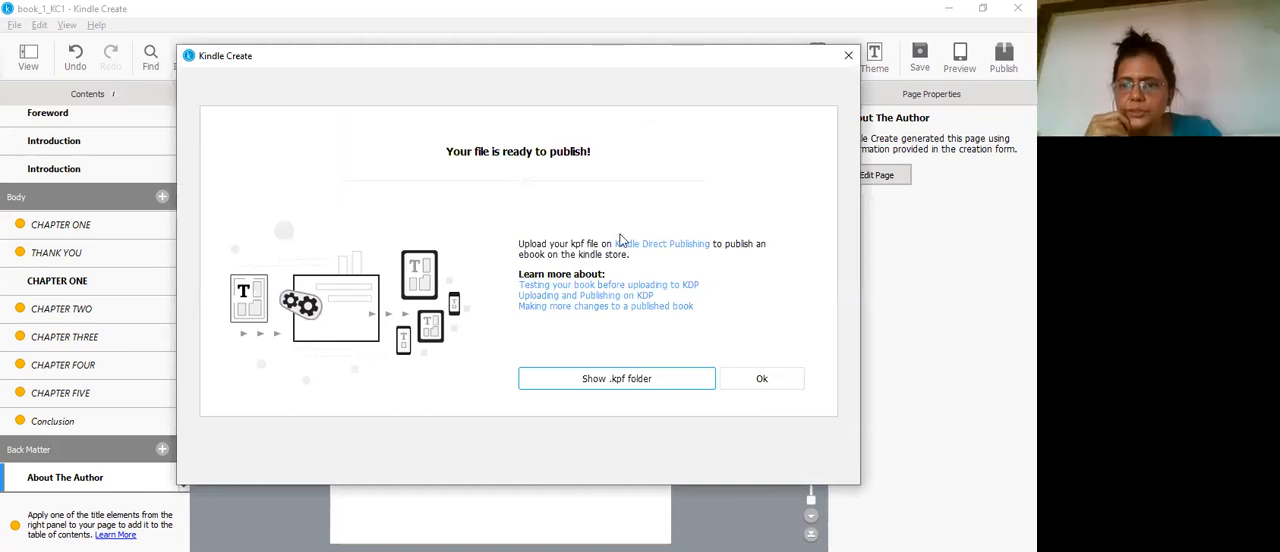
{"action": "left_click", "coordinate": [760, 382]}
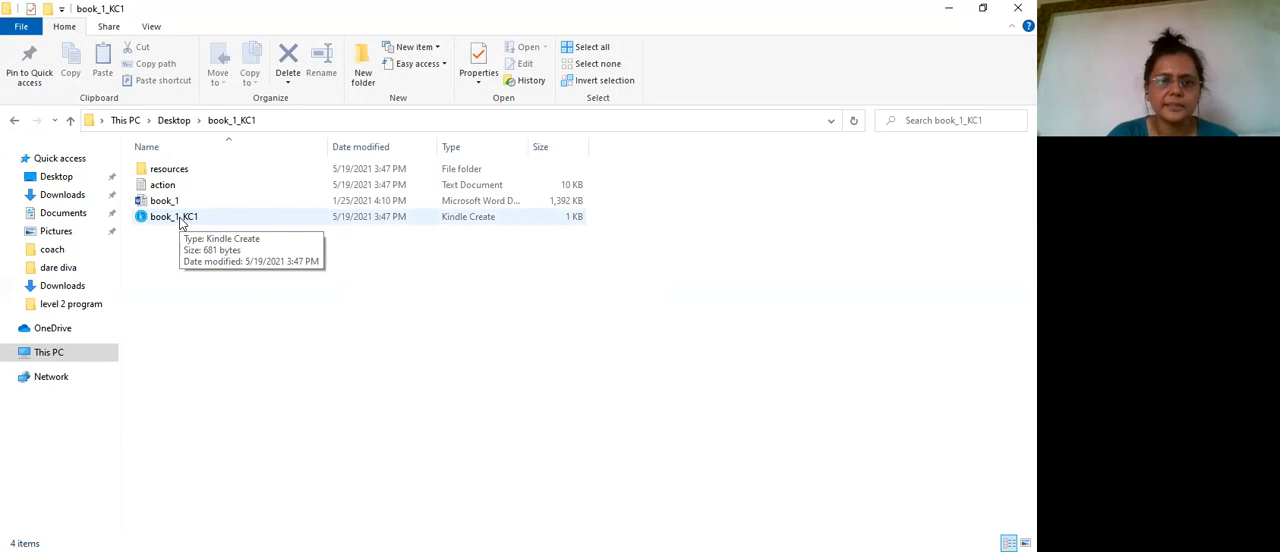
Step: Try to open the book_1_KC1 Kindle Create project file from the book_1_KC1 folder on the Desktop
{"action": "left_click", "coordinate": [181, 222]}
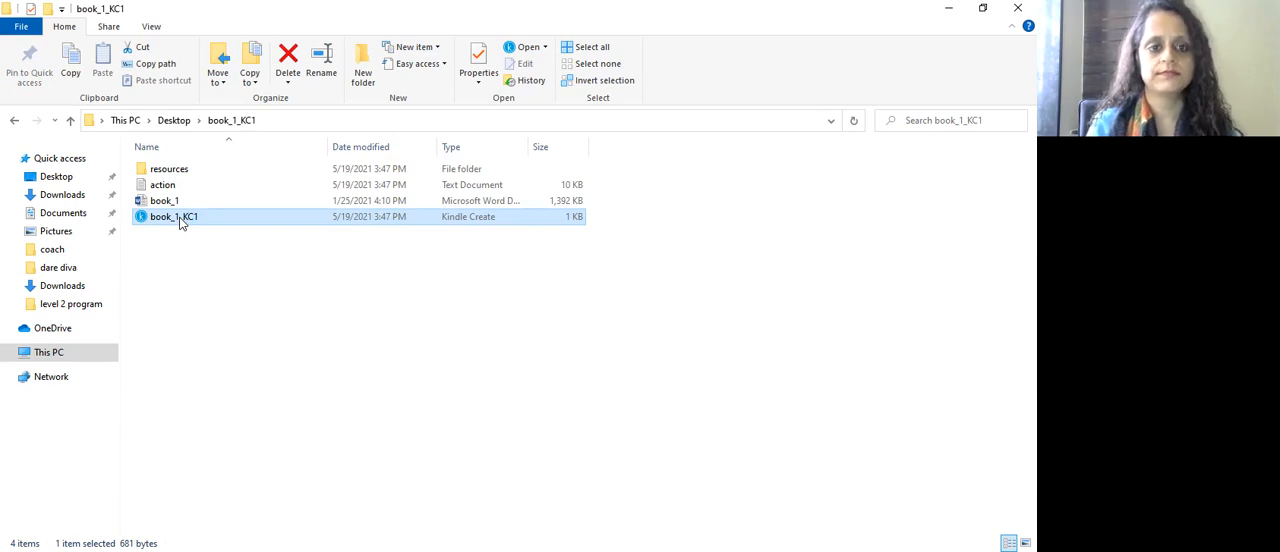
{"action": "double_click", "coordinate": [178, 218]}
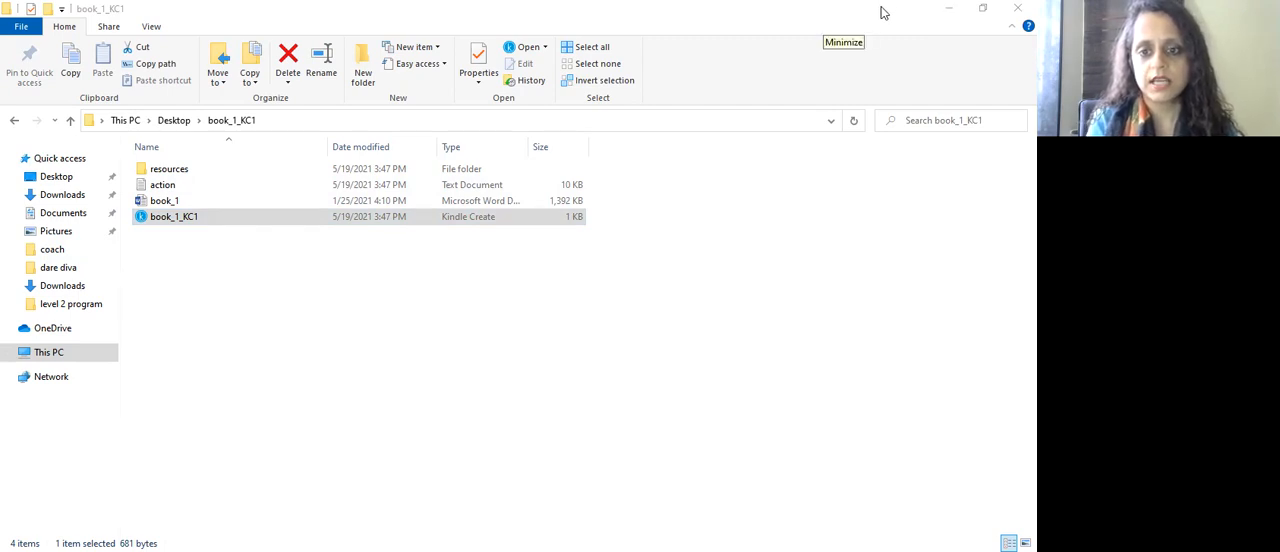
{"action": "left_click", "coordinate": [826, 28]}
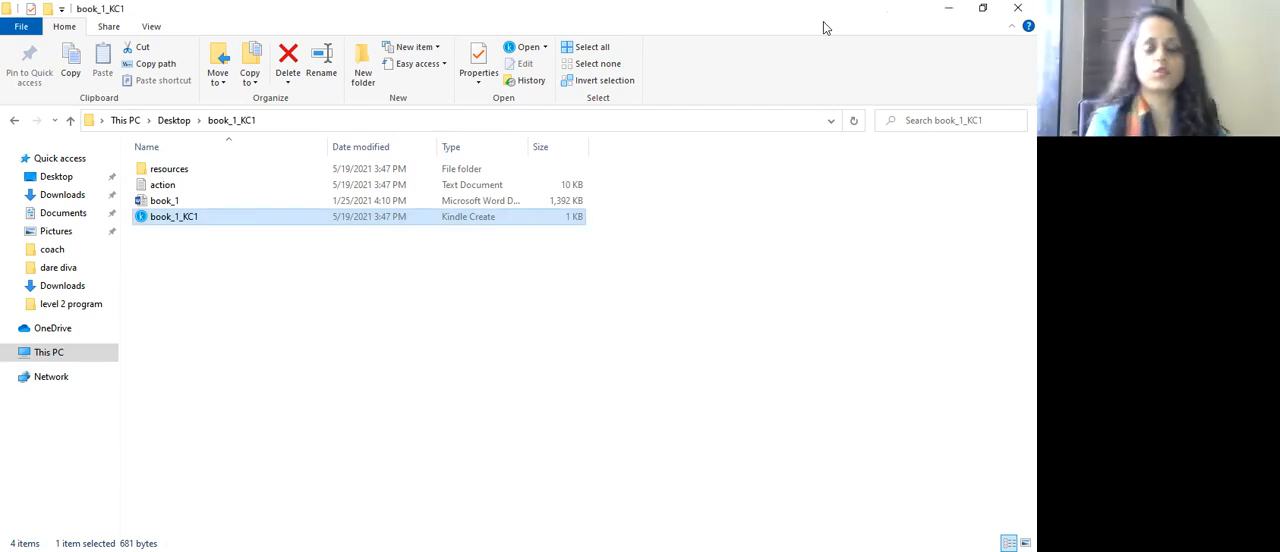